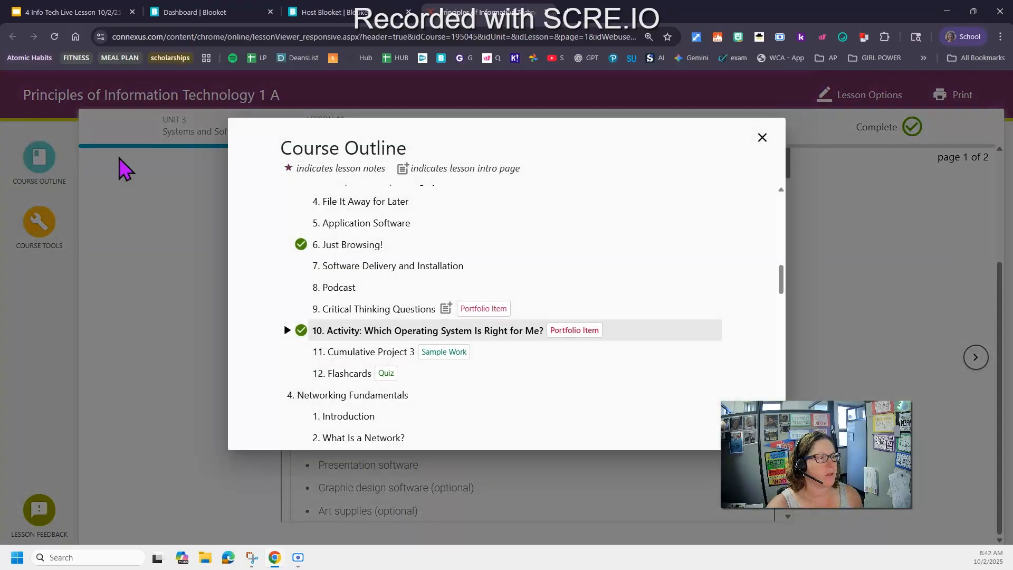
# Browse the Systems and Software 101 lessons in the course outline, then close the outline
pyautogui.scroll(2, 429, 382)
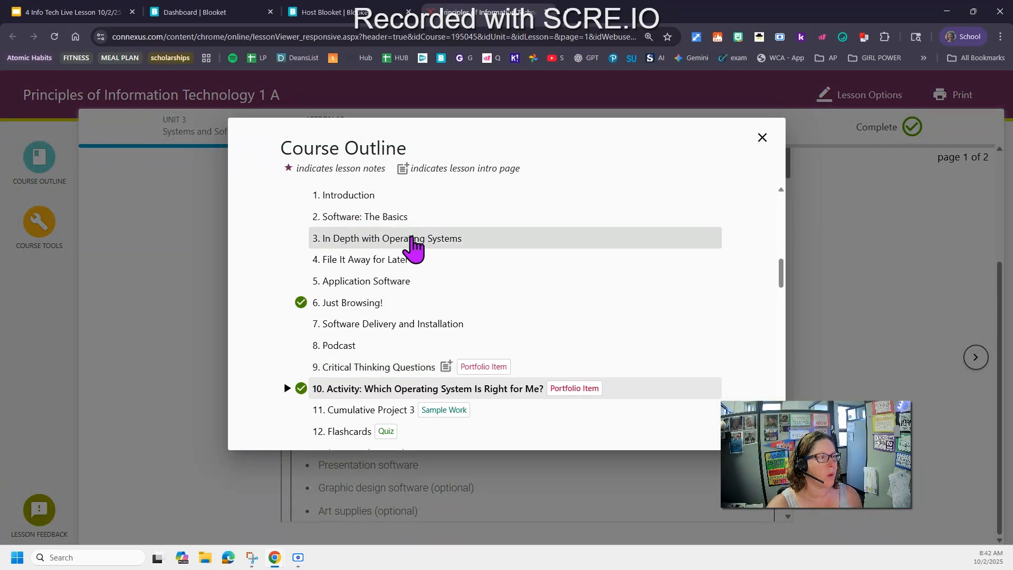
pyautogui.scroll(1, 416, 277)
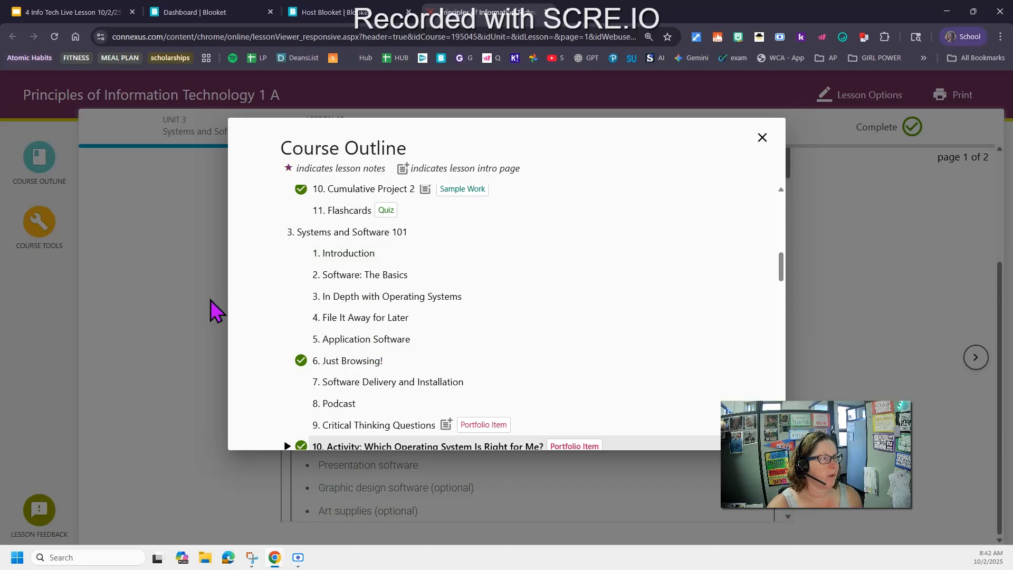
pyautogui.click(193, 311)
# Read the activity's required materials and Step 1 Research instructions, highlighting the key phrases
pyautogui.scroll(-1, 586, 349)
pyautogui.scroll(-3, 585, 349)
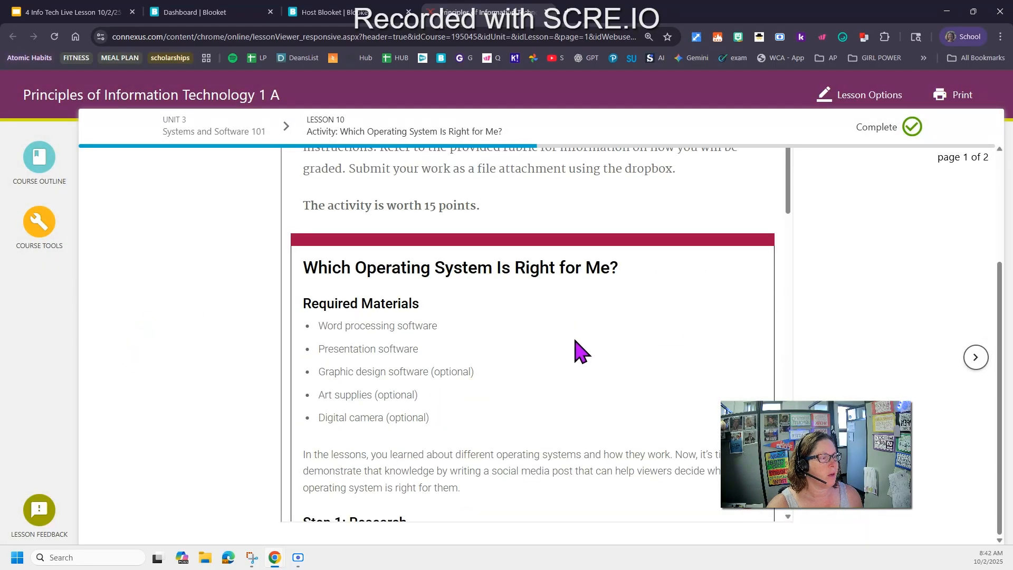
pyautogui.scroll(-2, 581, 351)
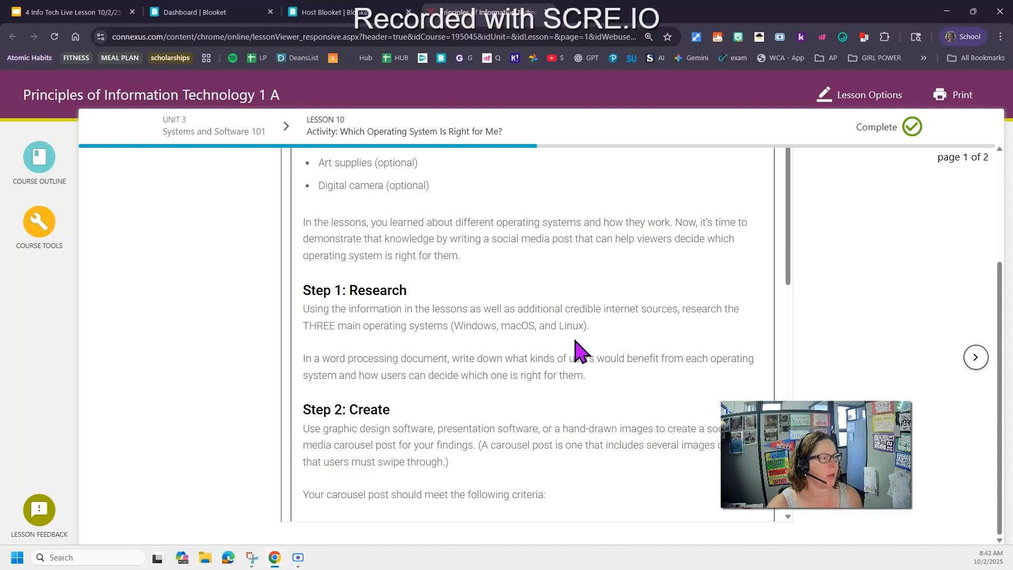
pyautogui.moveTo(500, 446); pyautogui.dragTo(552, 447)
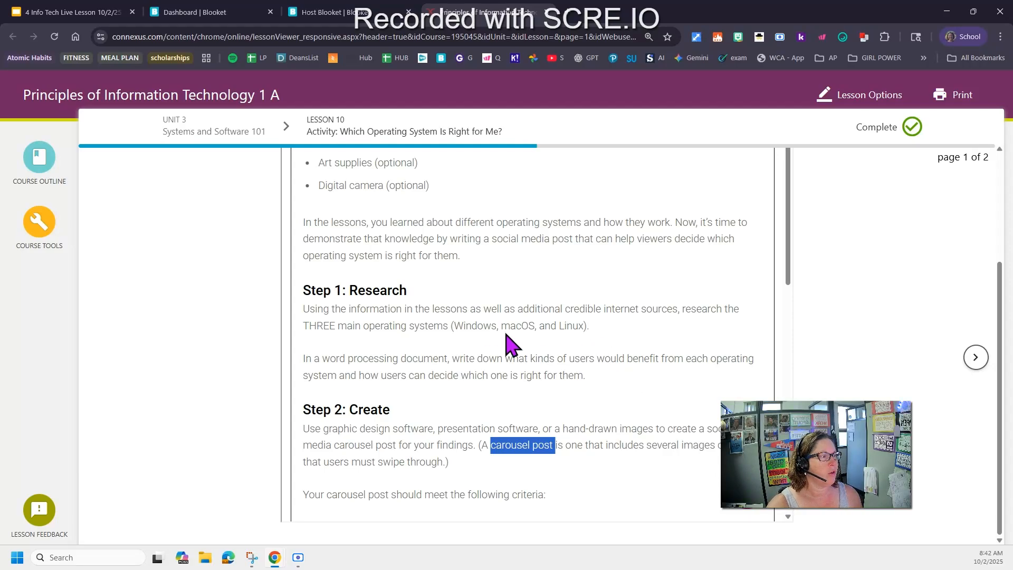
pyautogui.moveTo(303, 323); pyautogui.dragTo(603, 332)
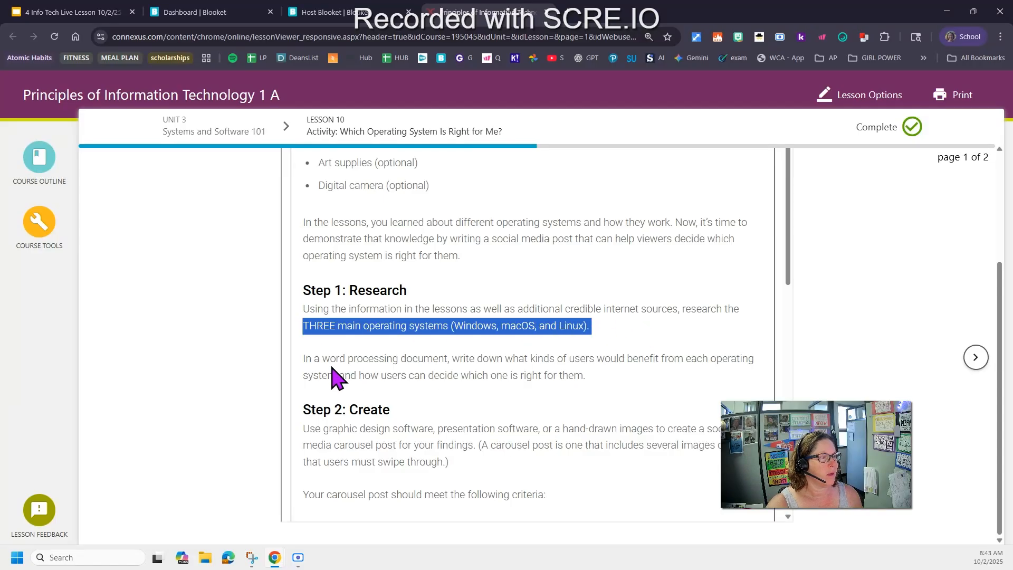
pyautogui.moveTo(324, 354); pyautogui.dragTo(453, 354)
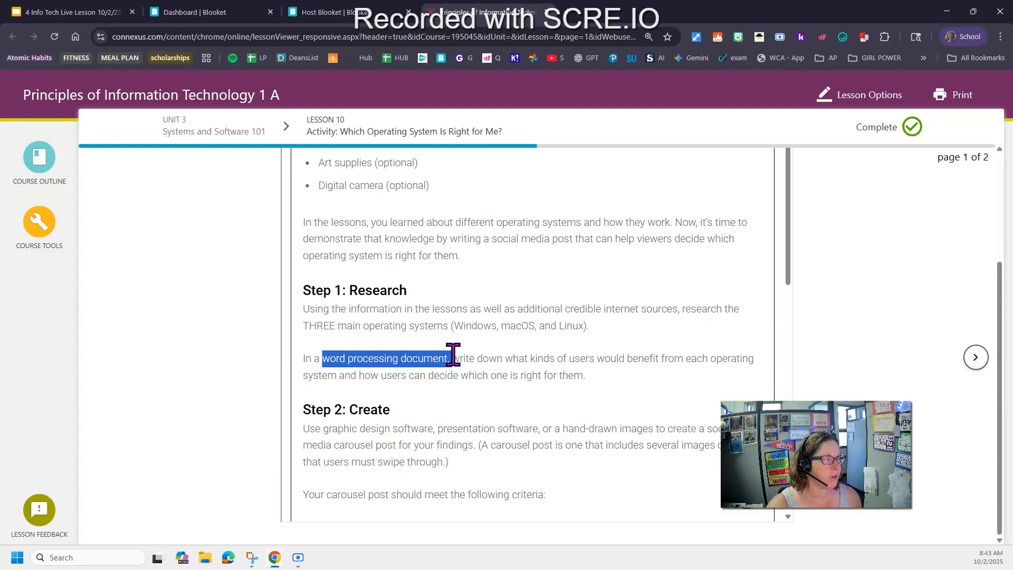
pyautogui.click(562, 359)
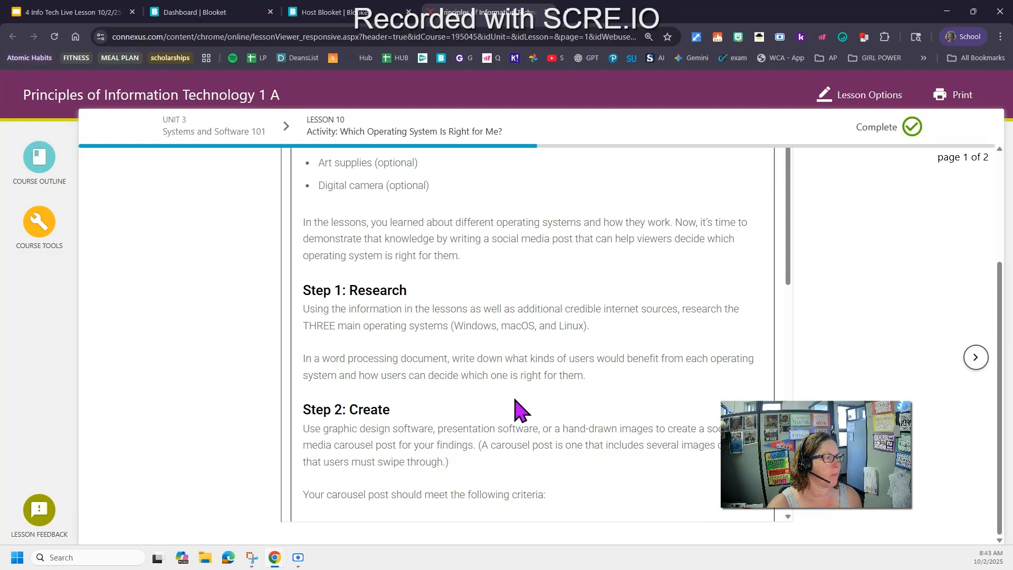
pyautogui.tripleClick(563, 375)
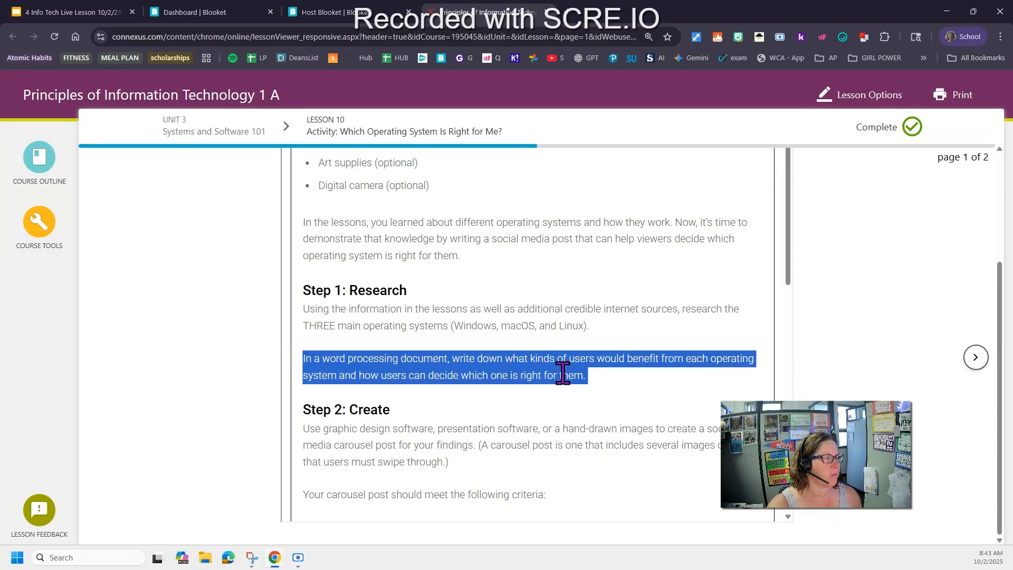
pyautogui.click(593, 376)
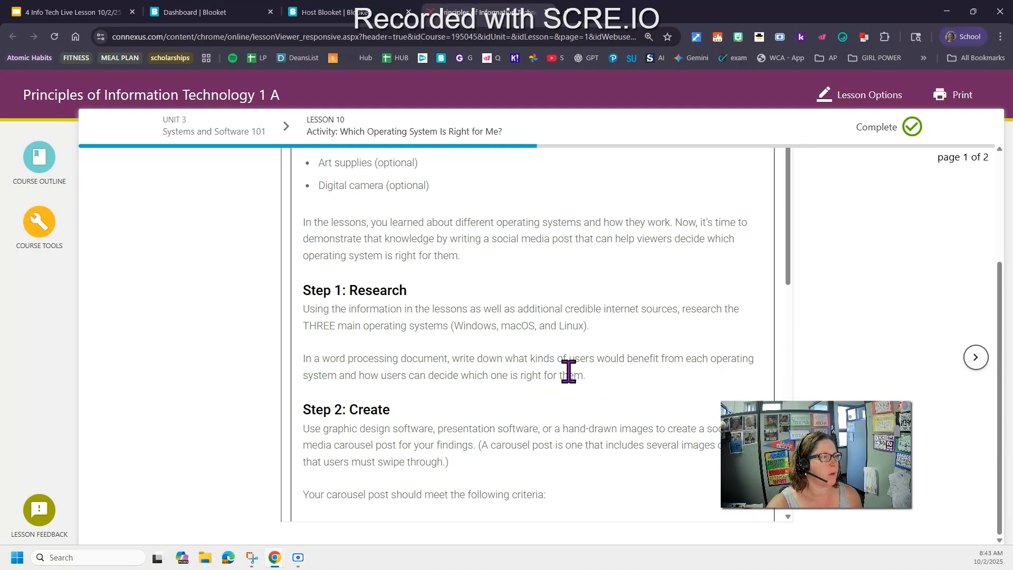
# Reopen and close the course outline, then read the Step 2 Create instructions about the carousel post
pyautogui.click(44, 167)
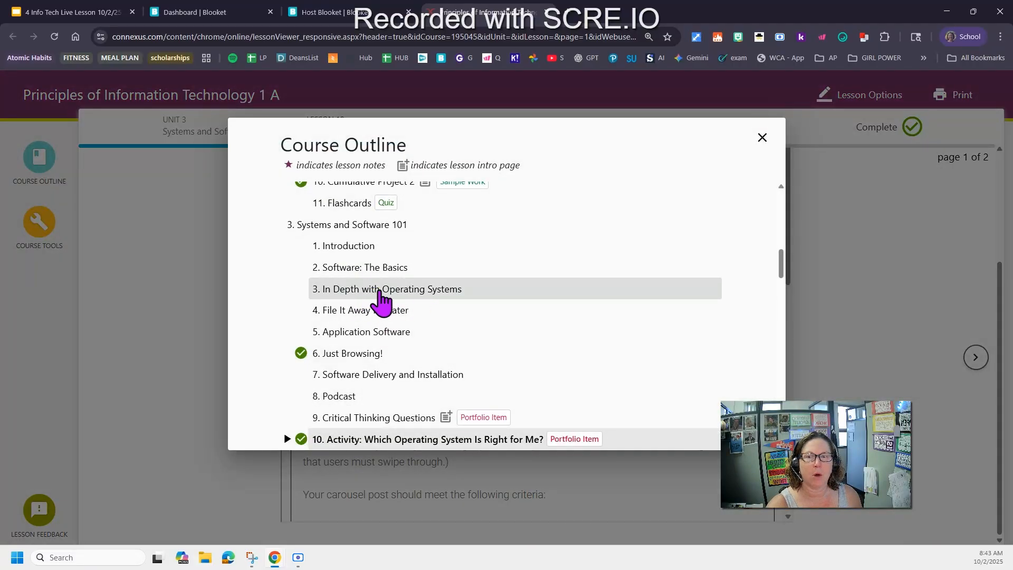
pyautogui.click(176, 319)
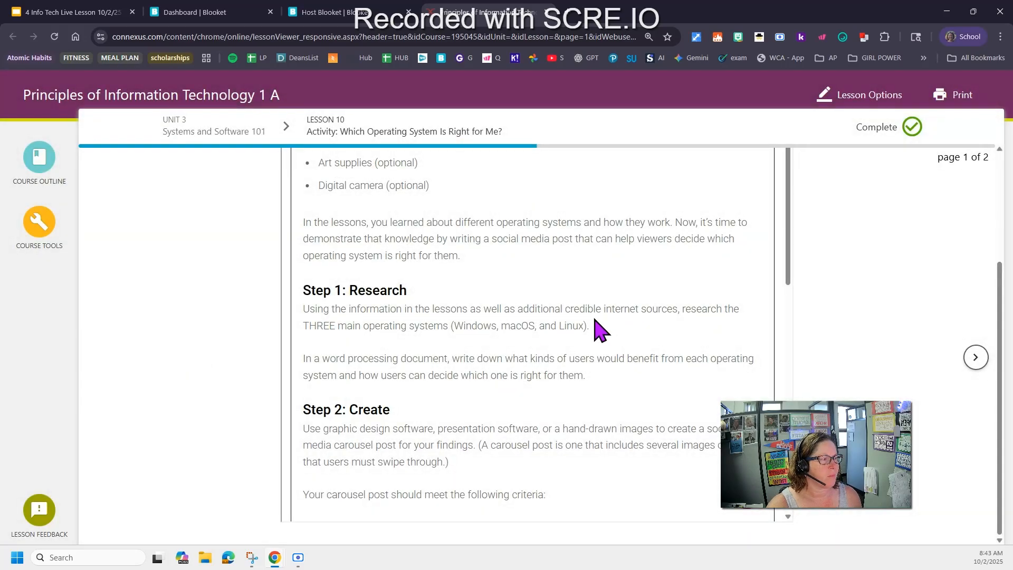
pyautogui.scroll(-1, 599, 330)
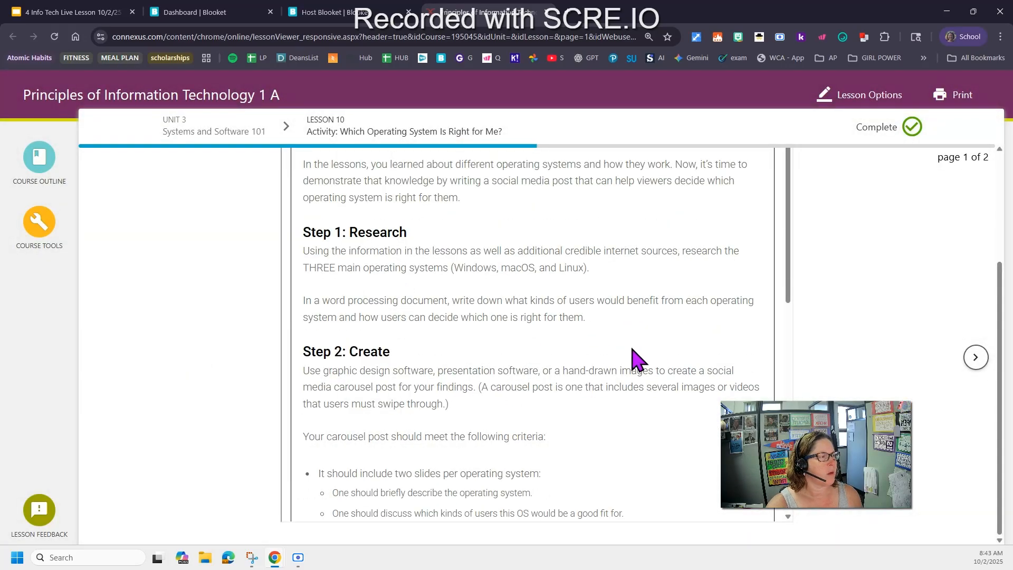
pyautogui.moveTo(563, 373); pyautogui.dragTo(654, 368)
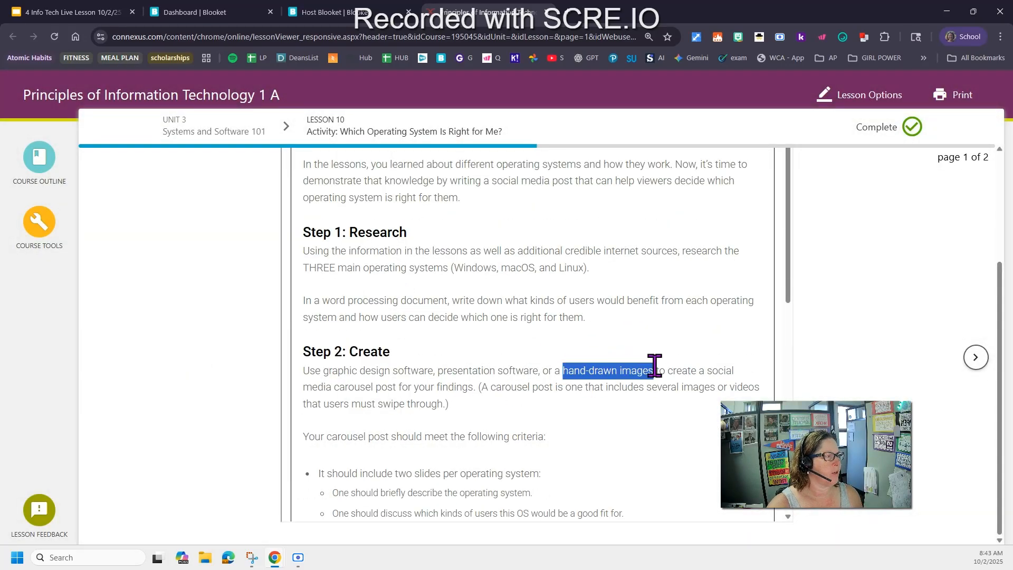
pyautogui.click(666, 406)
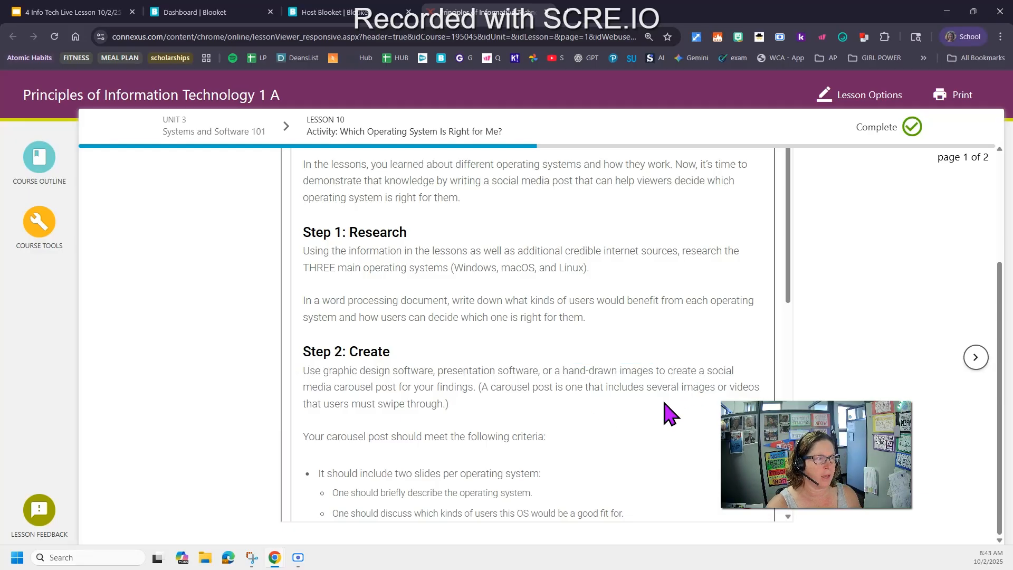
pyautogui.scroll(-2, 639, 421)
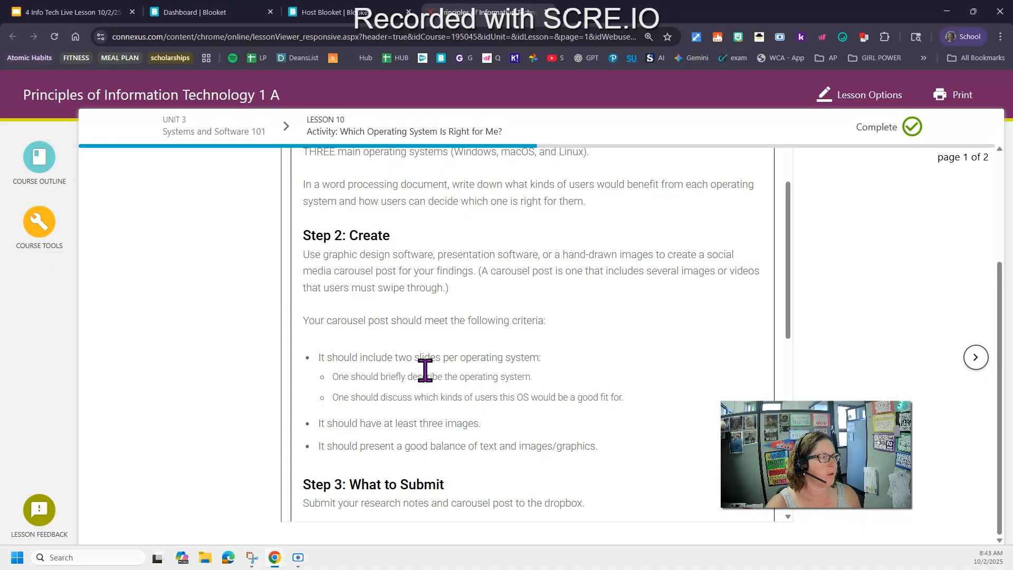
# Read the carousel post criteria and the Step 3 What to Submit instructions, highlighting key lines
pyautogui.moveTo(391, 354); pyautogui.dragTo(563, 379)
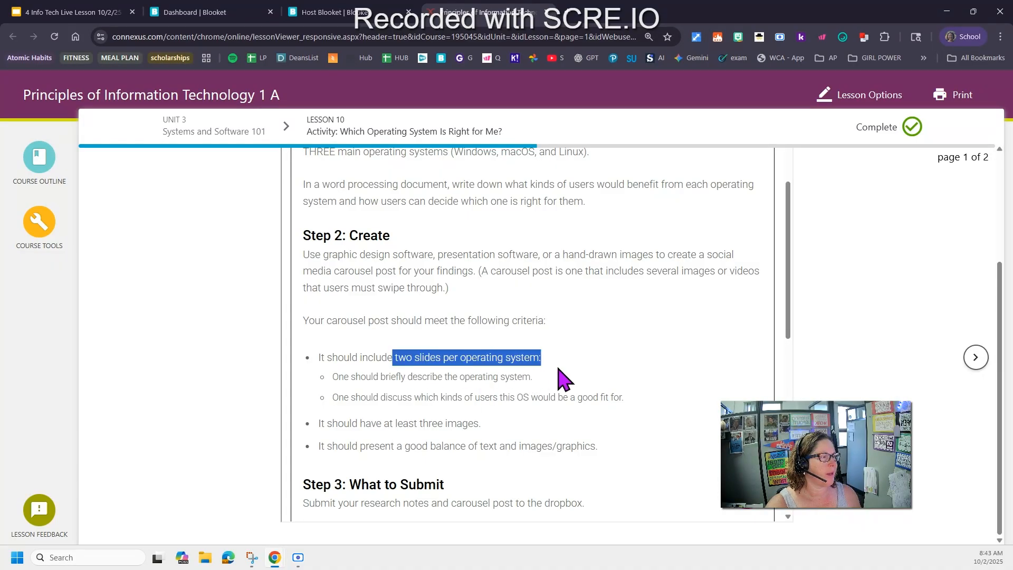
pyautogui.moveTo(401, 359); pyautogui.dragTo(419, 397)
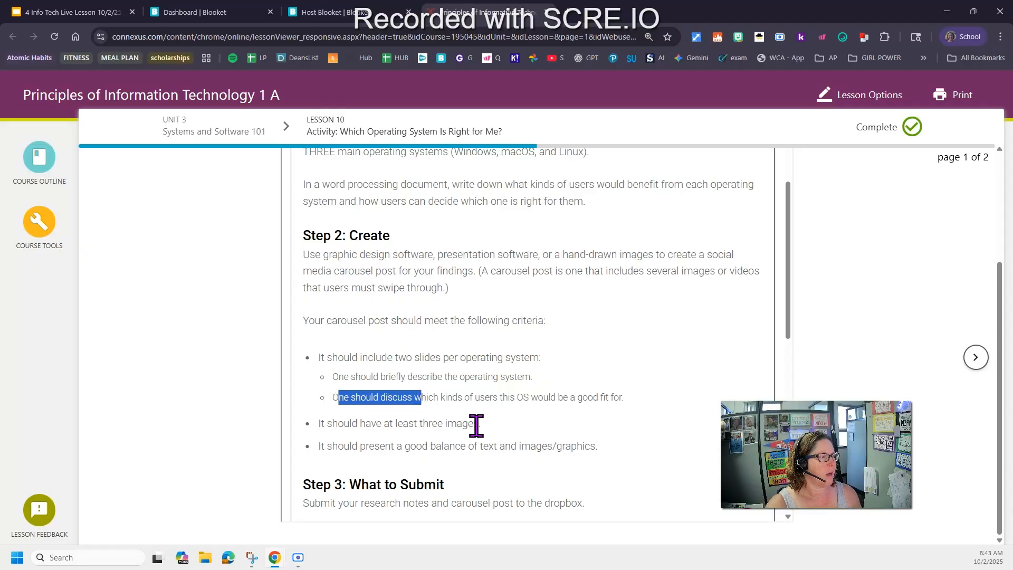
pyautogui.moveTo(406, 446); pyautogui.dragTo(624, 454)
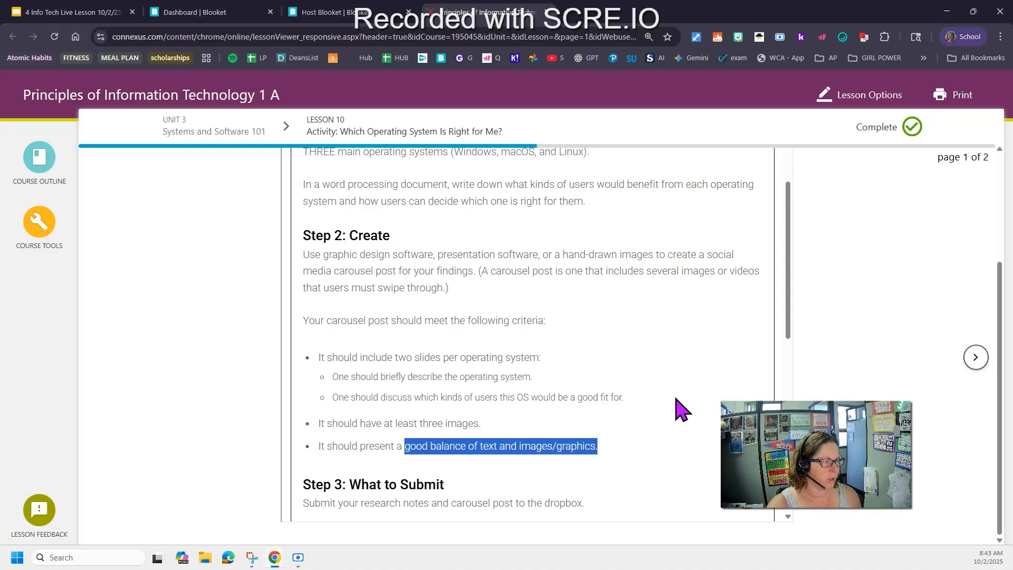
pyautogui.scroll(-1, 670, 393)
pyautogui.moveTo(308, 444); pyautogui.dragTo(599, 457)
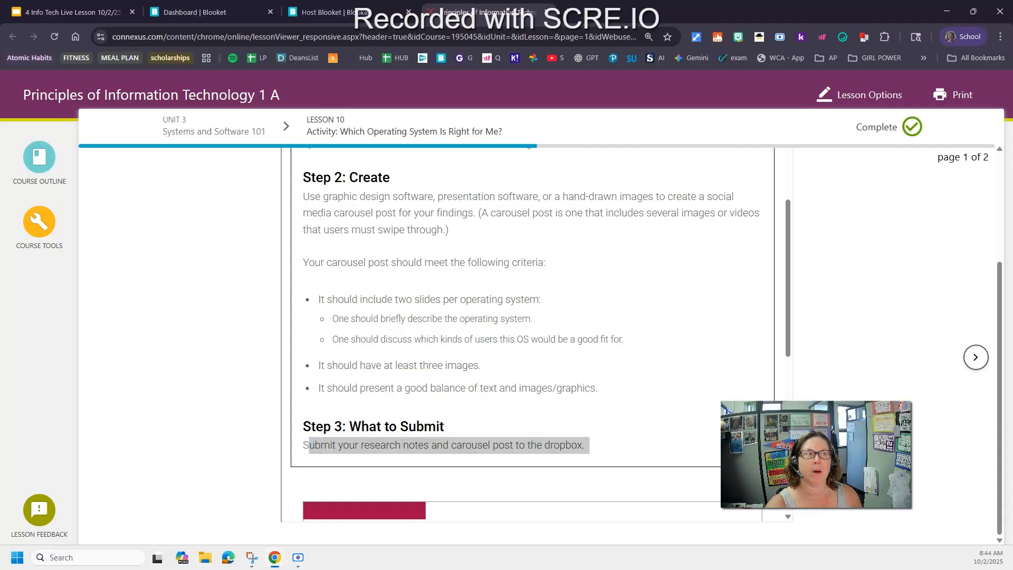
# Open Canva from the ClassLink apps page and search its templates for carasoul post
pyautogui.moveTo(83, 7); pyautogui.dragTo(90, 11)
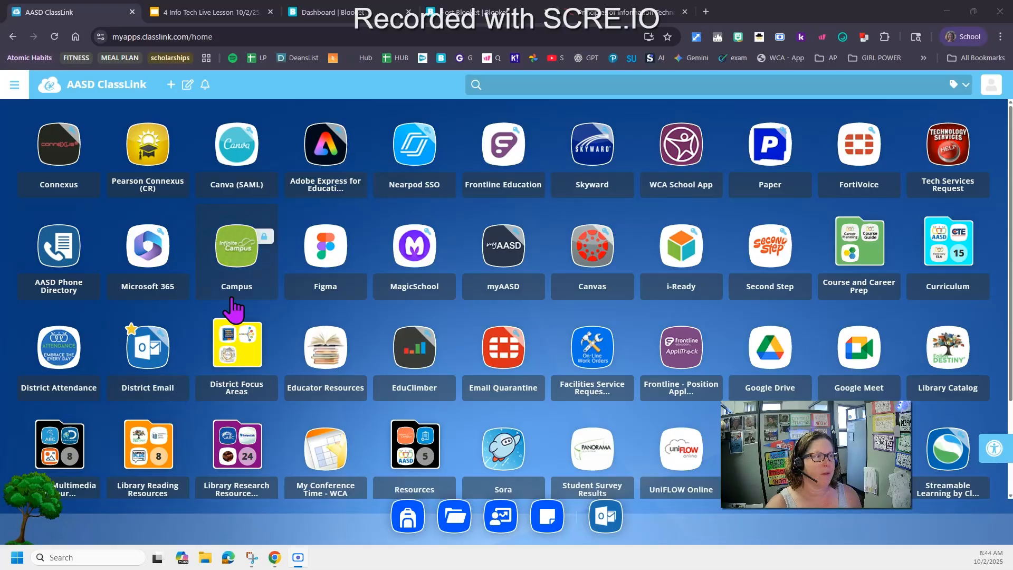
pyautogui.click(241, 141)
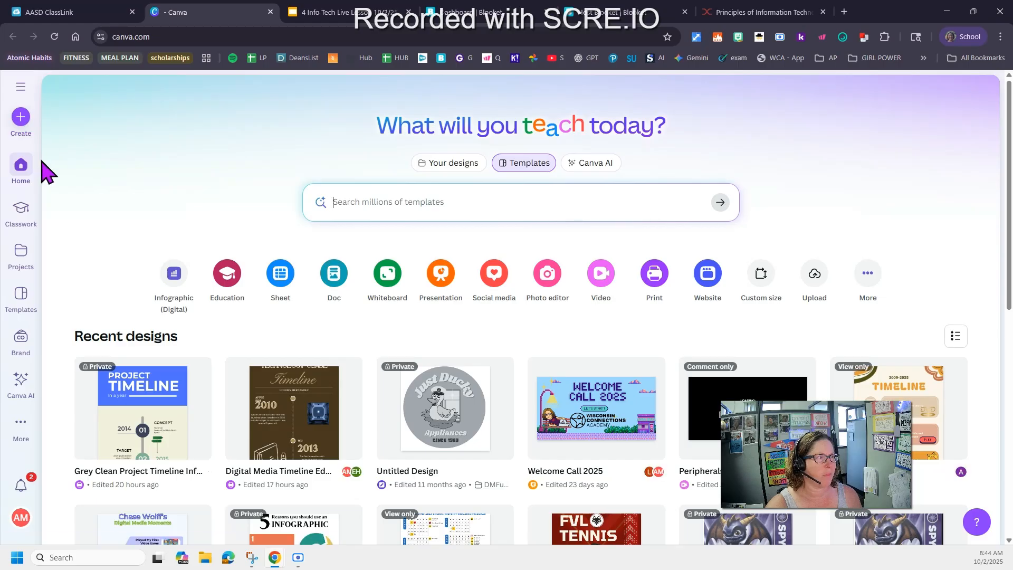
pyautogui.click(450, 201)
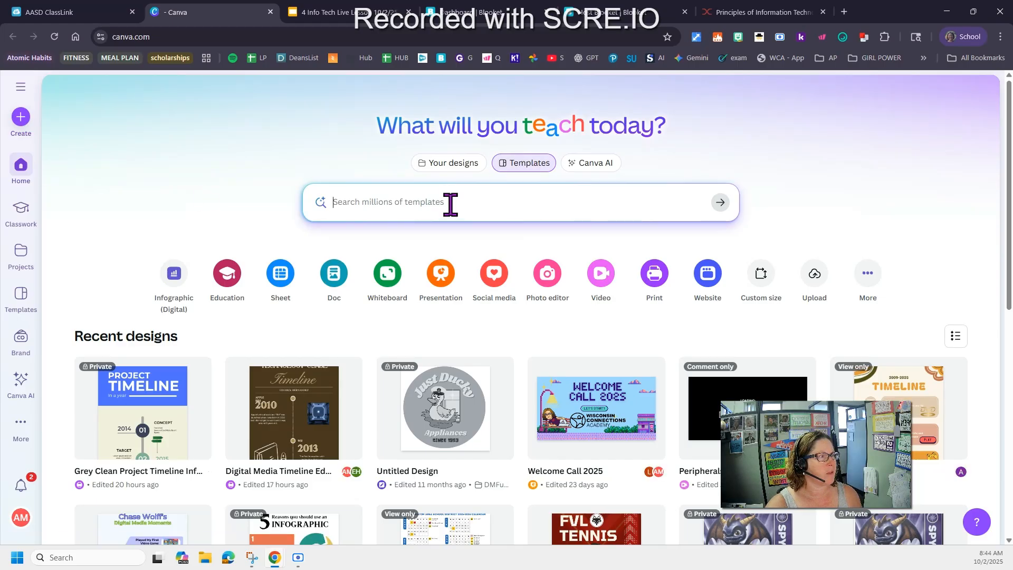
pyautogui.write('caras')
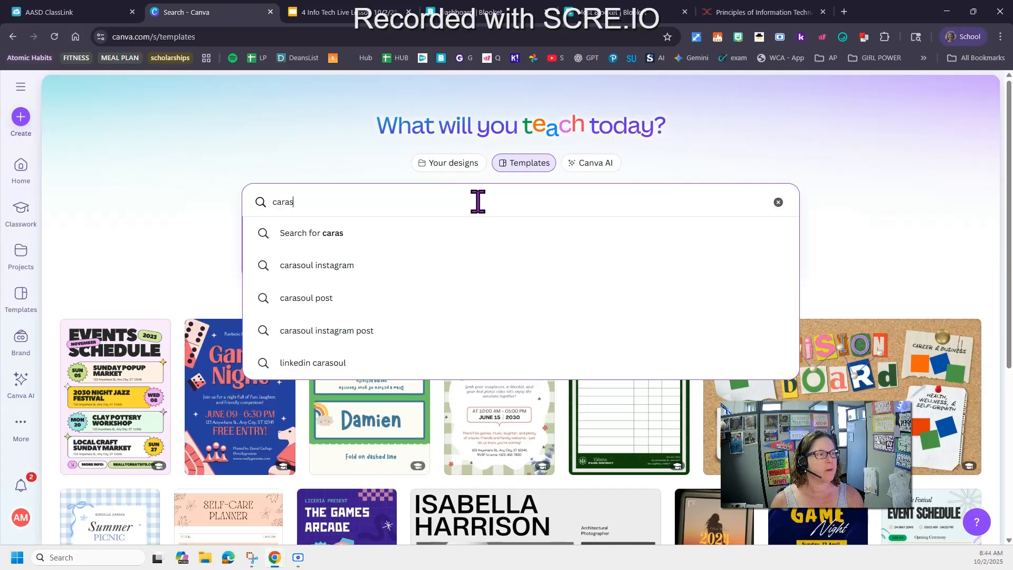
pyautogui.click(308, 299)
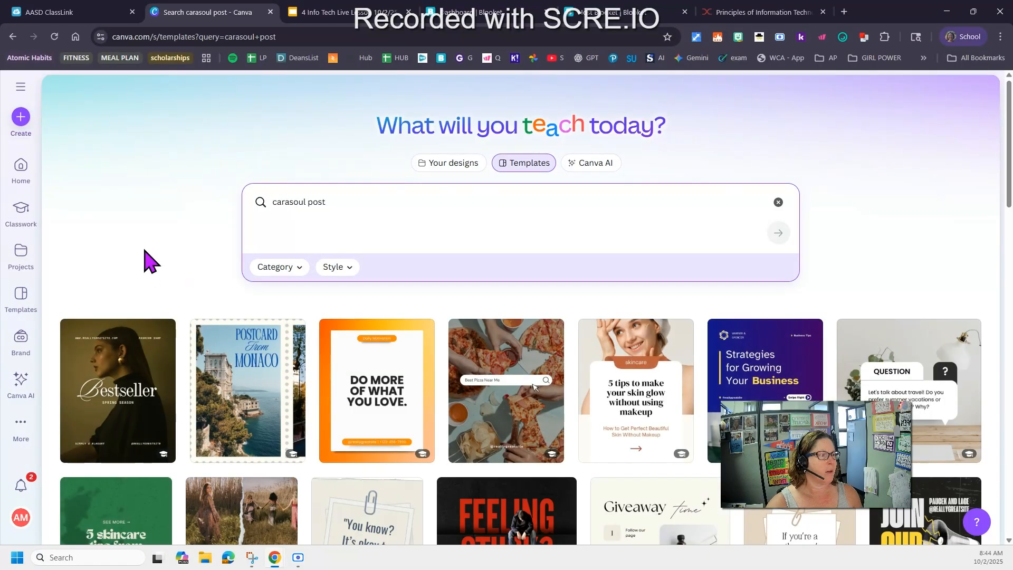
# Scroll through the carousel post template results
pyautogui.scroll(-3, 188, 232)
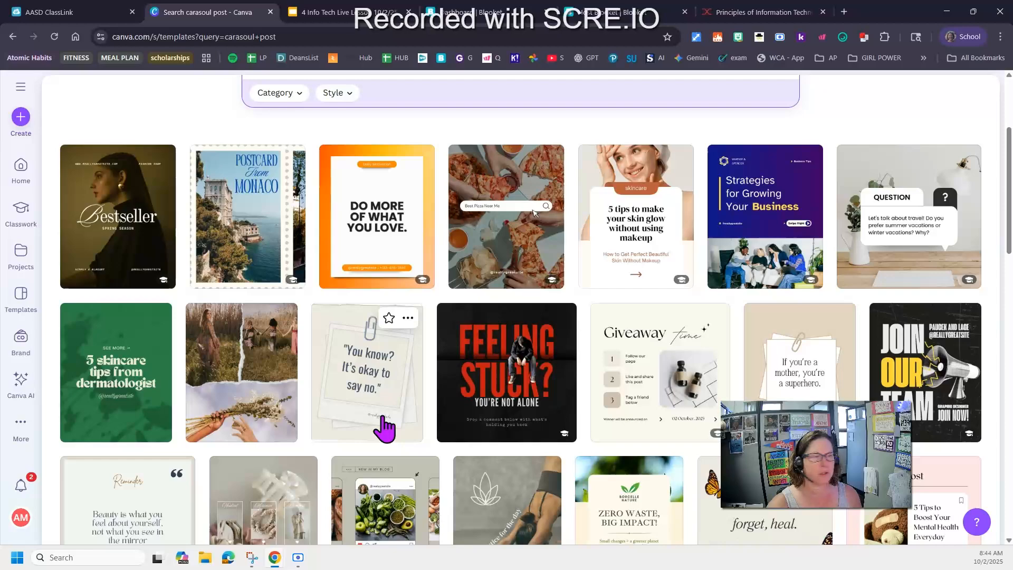
pyautogui.scroll(-3, 384, 426)
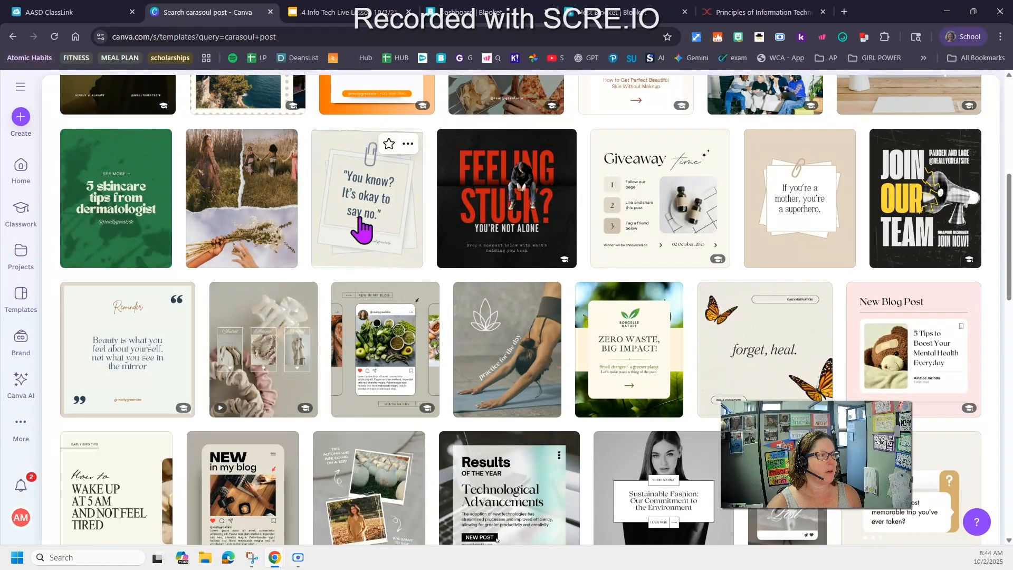
pyautogui.scroll(5, 522, 254)
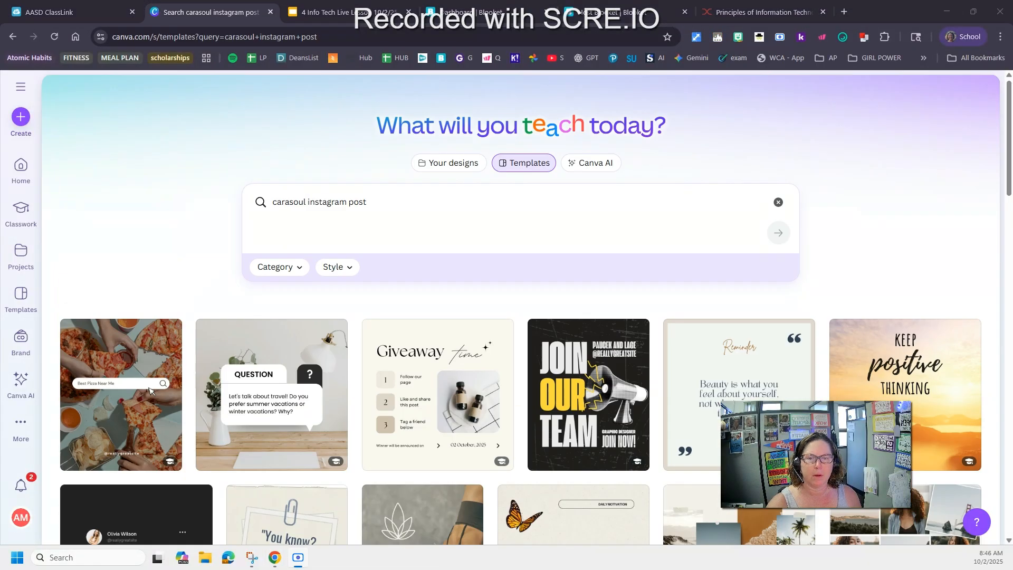
# Change the template search to social media carasoul post, run it, and scroll the results
pyautogui.click(274, 203)
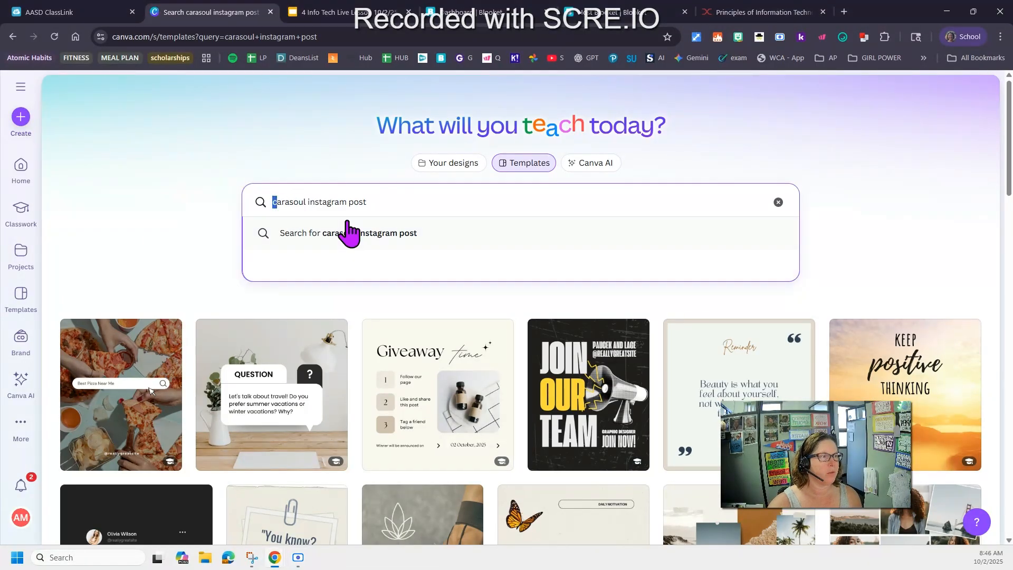
pyautogui.write('social media')
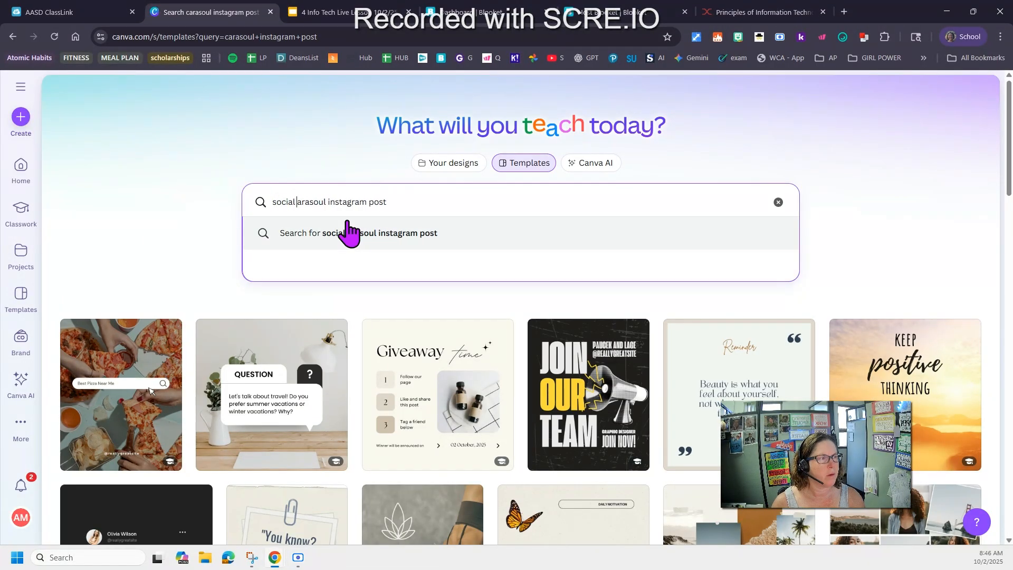
pyautogui.write(' c')
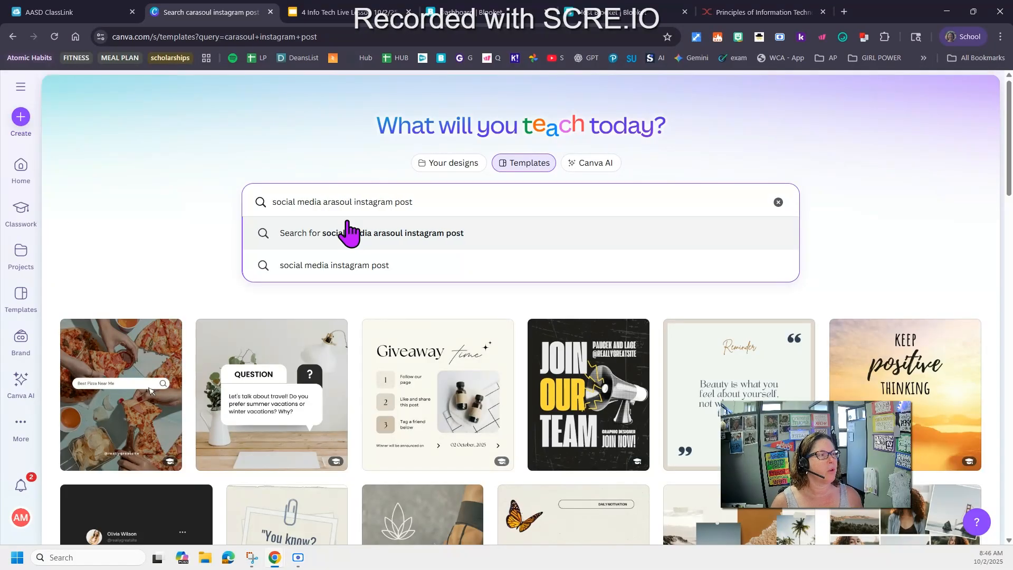
pyautogui.doubleClick(383, 202)
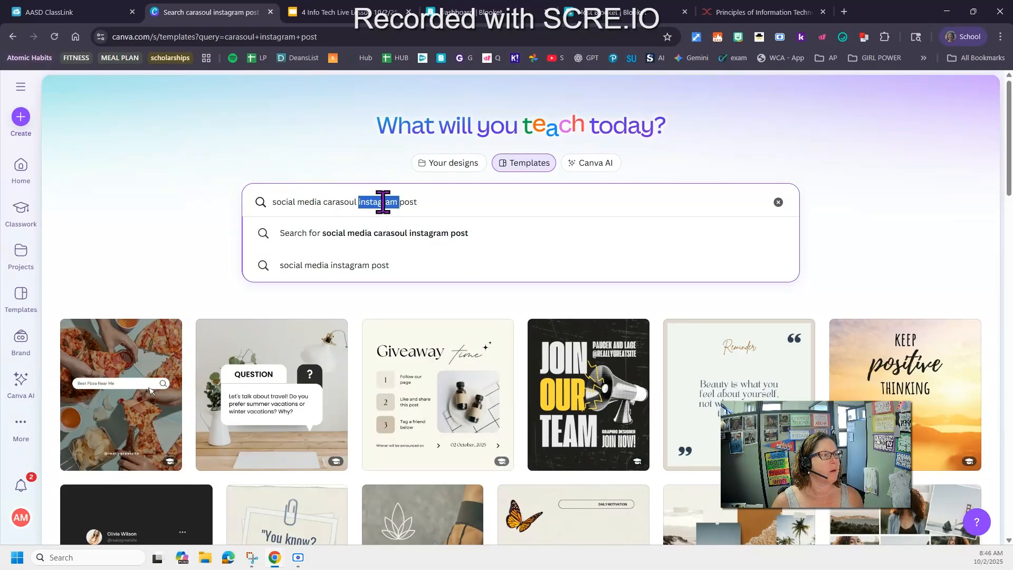
pyautogui.press('BackSpace')
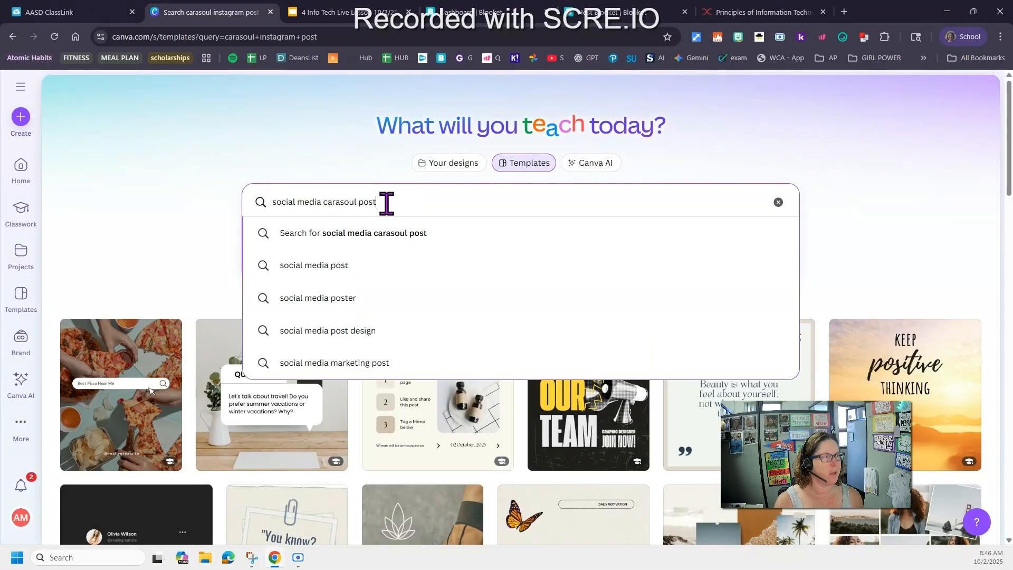
pyautogui.press('Return')
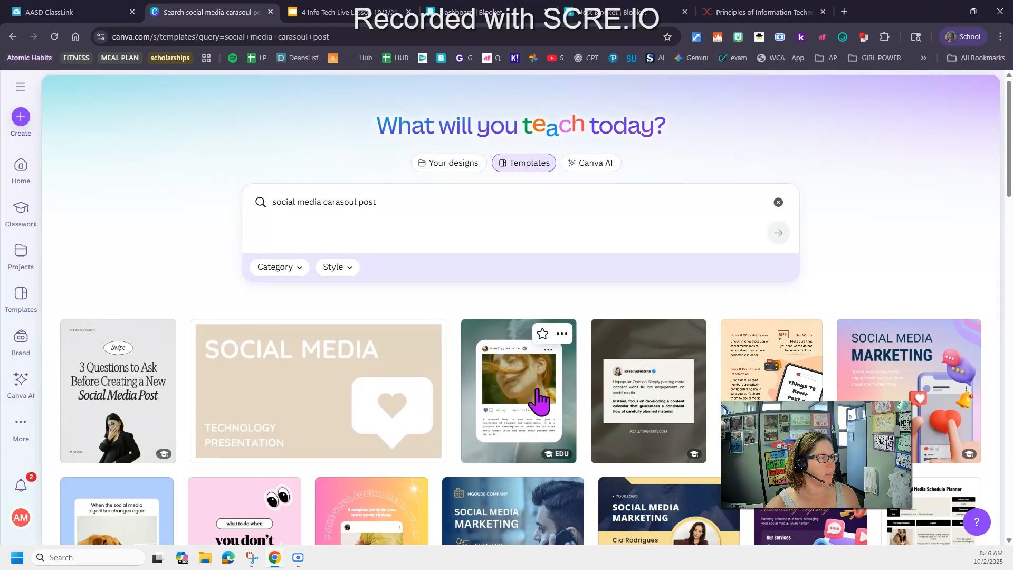
pyautogui.scroll(-2, 644, 446)
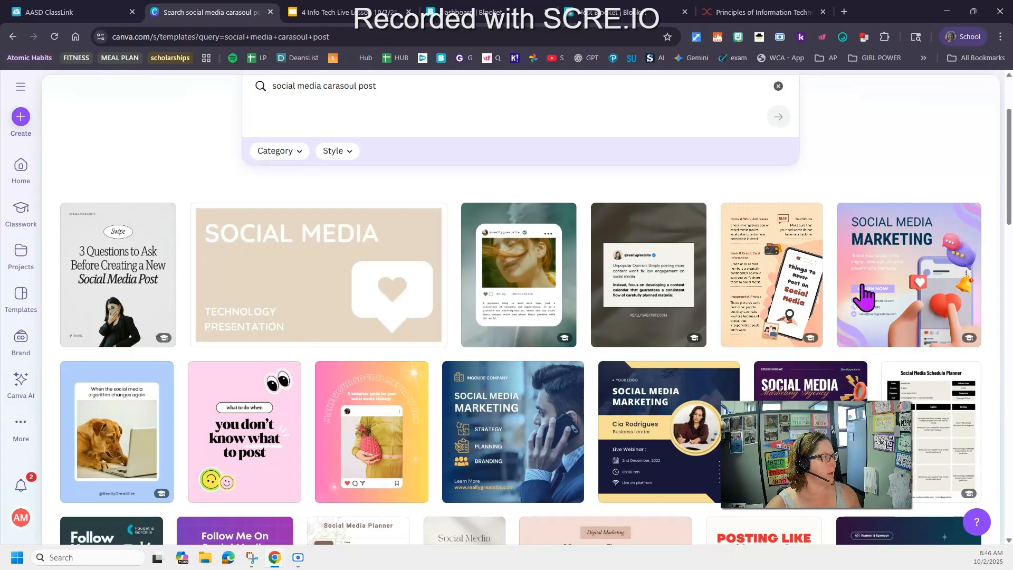
# Preview carousel templates, including the 3 Questions to Ask post and the How can I help you post, then close the preview
pyautogui.scroll(-4, 766, 290)
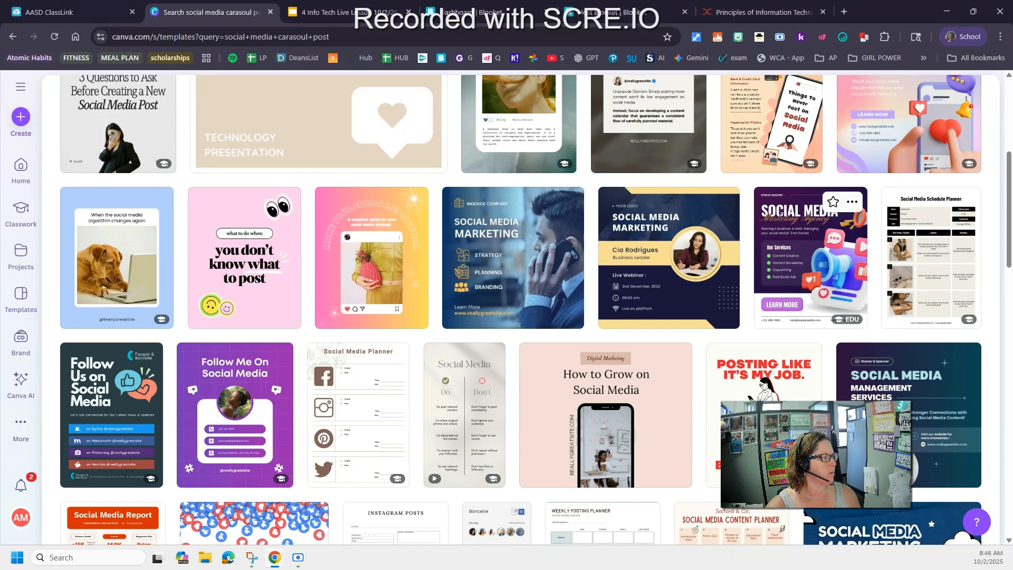
pyautogui.scroll(3, 564, 417)
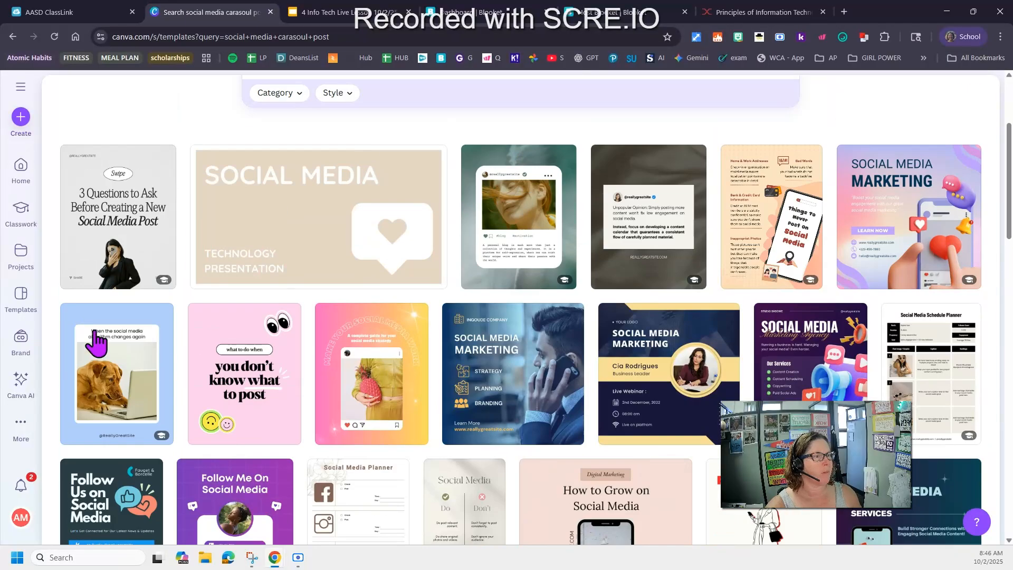
pyautogui.click(108, 220)
pyautogui.scroll(-4, 640, 398)
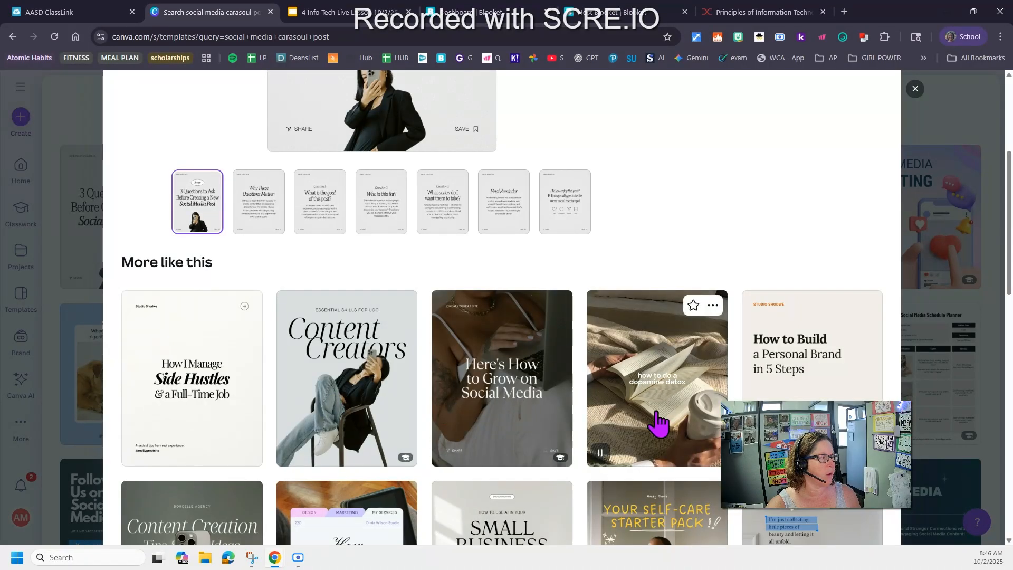
pyautogui.scroll(-6, 637, 422)
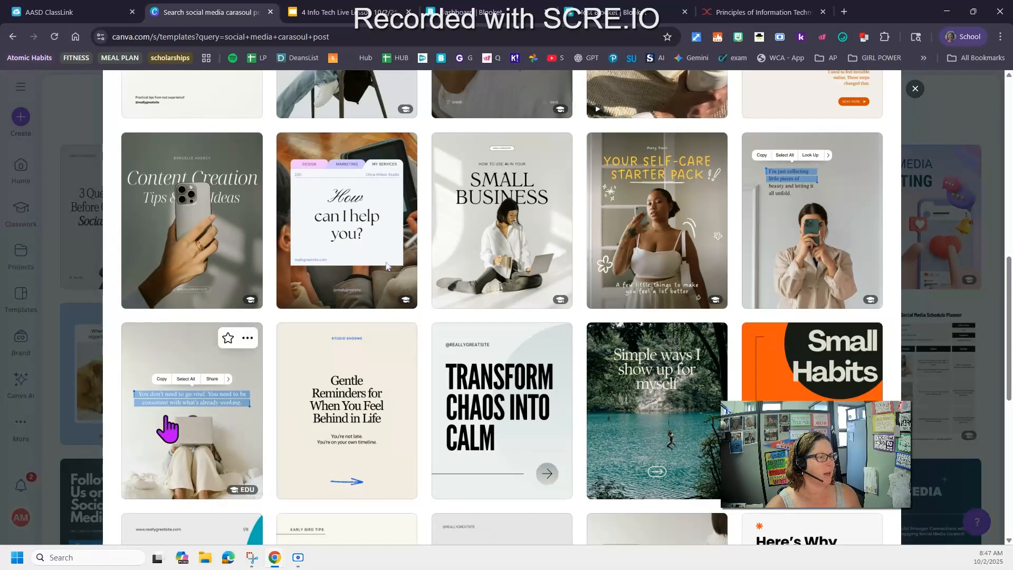
pyautogui.scroll(7, 369, 422)
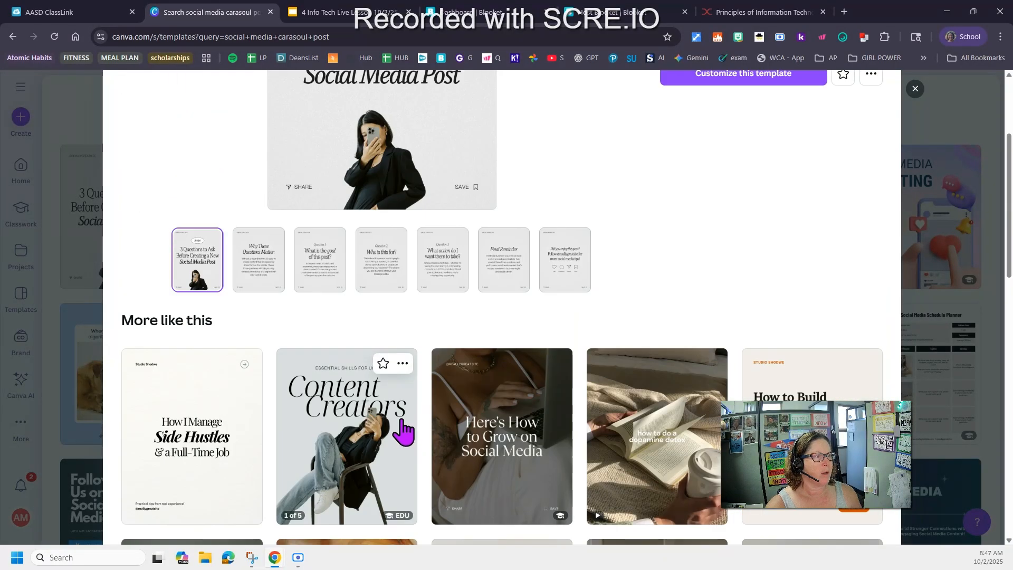
pyautogui.scroll(-2, 612, 353)
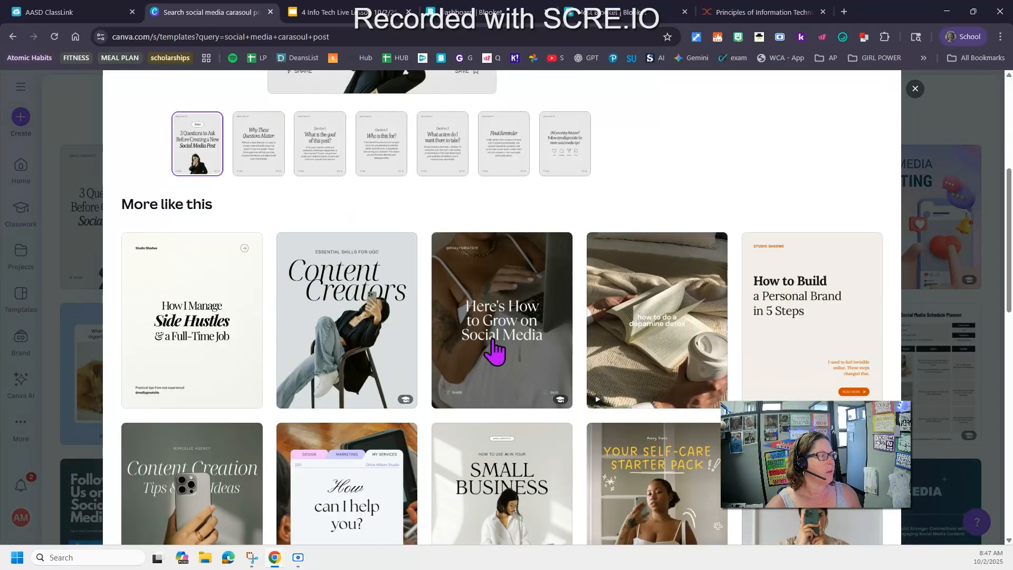
pyautogui.scroll(-2, 639, 367)
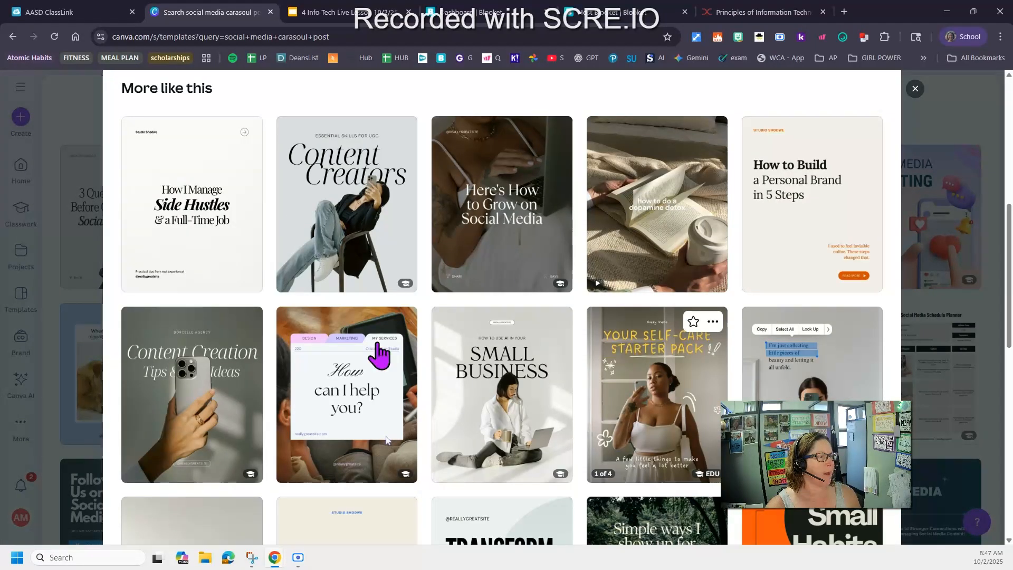
pyautogui.click(340, 403)
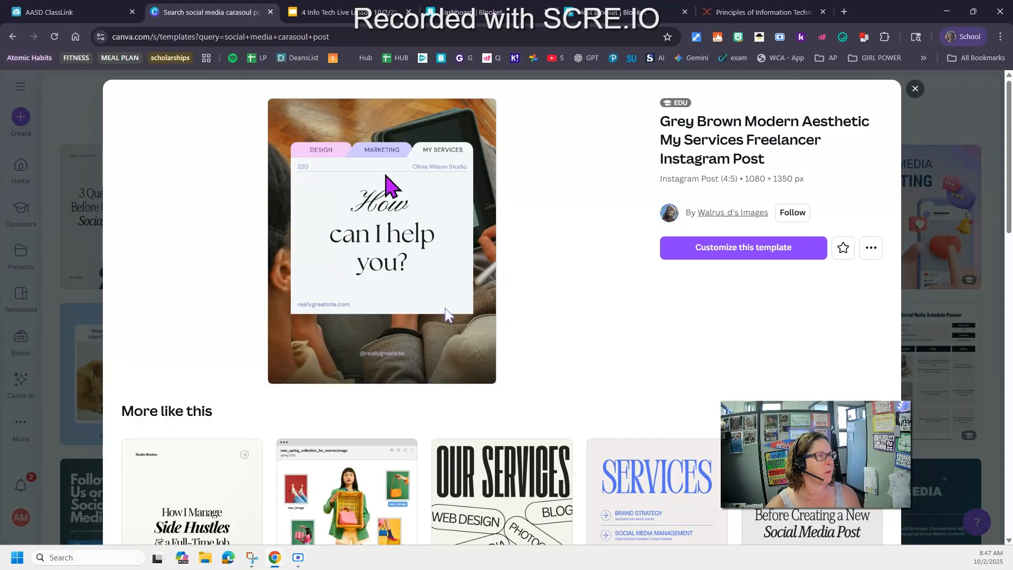
pyautogui.click(915, 88)
# Open the Social Media Content Tips Carousel Instagram Post template and customize it into a new design
pyautogui.scroll(-4, 478, 327)
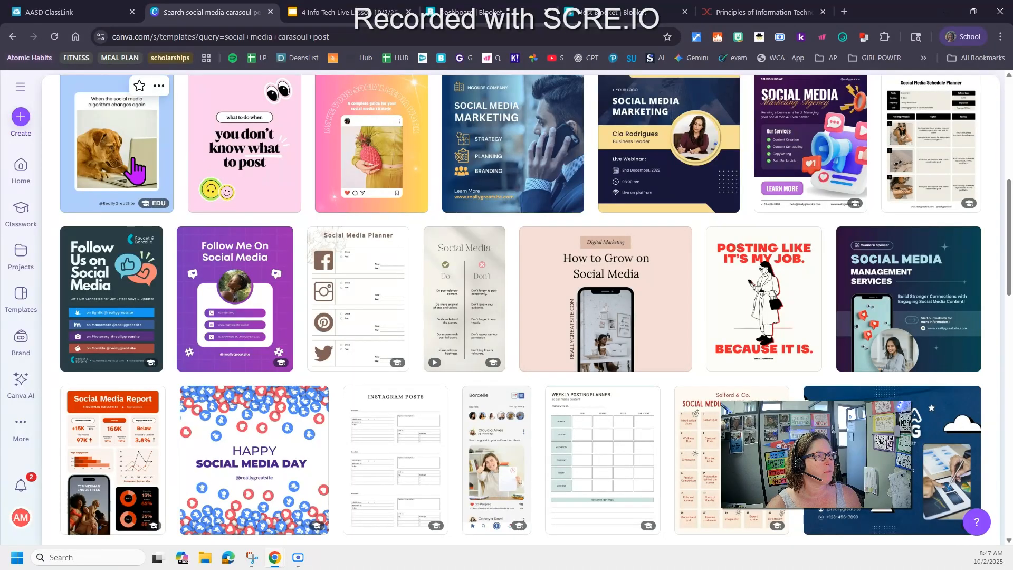
pyautogui.scroll(8, 311, 316)
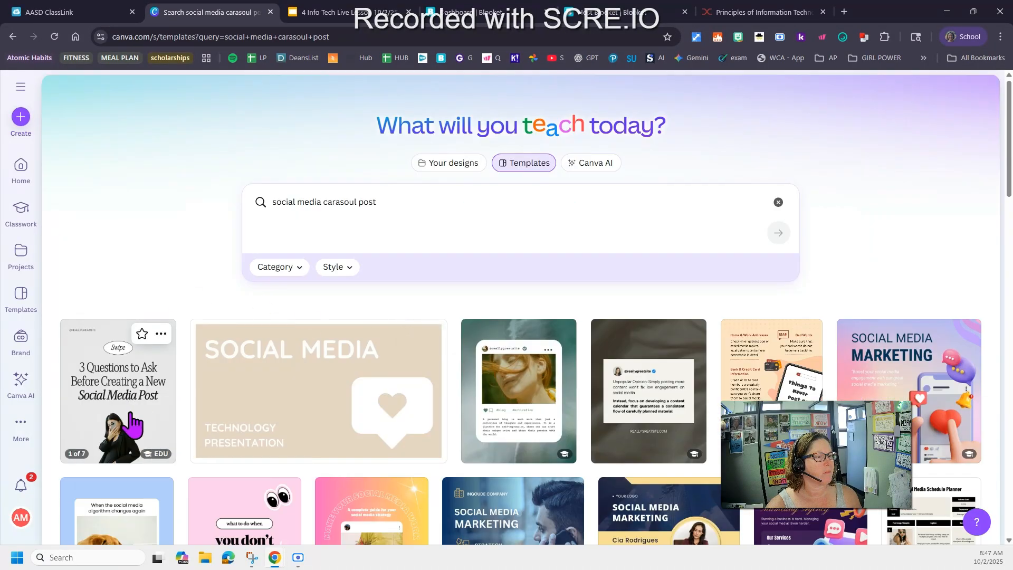
pyautogui.click(133, 425)
pyautogui.scroll(-4, 570, 357)
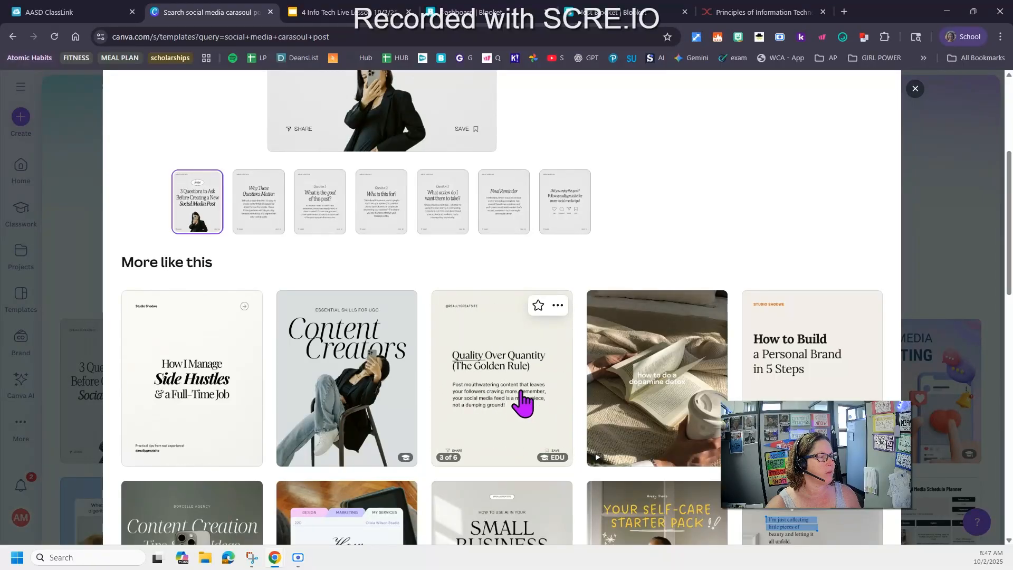
pyautogui.scroll(-3, 523, 401)
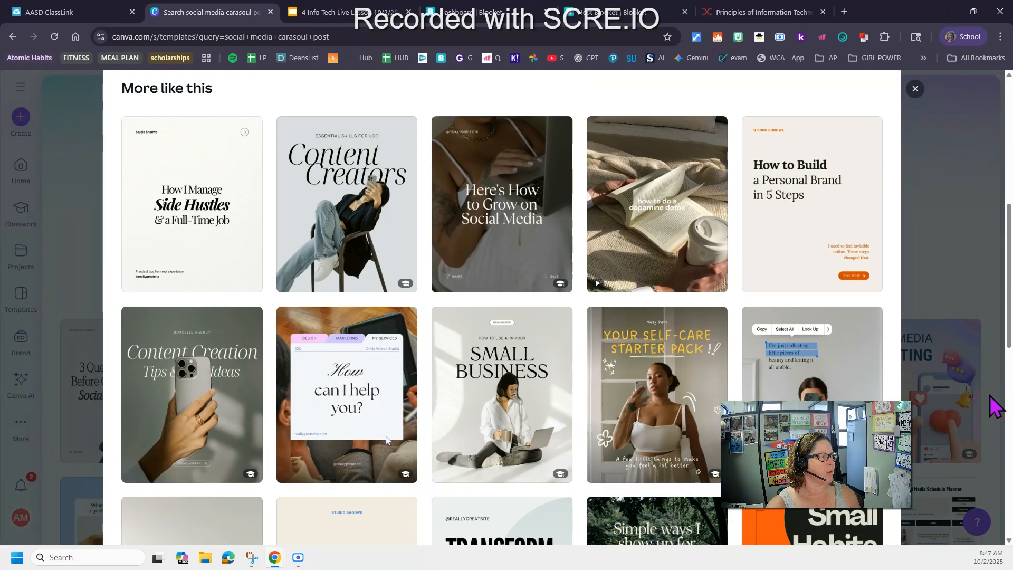
pyautogui.scroll(6, 386, 440)
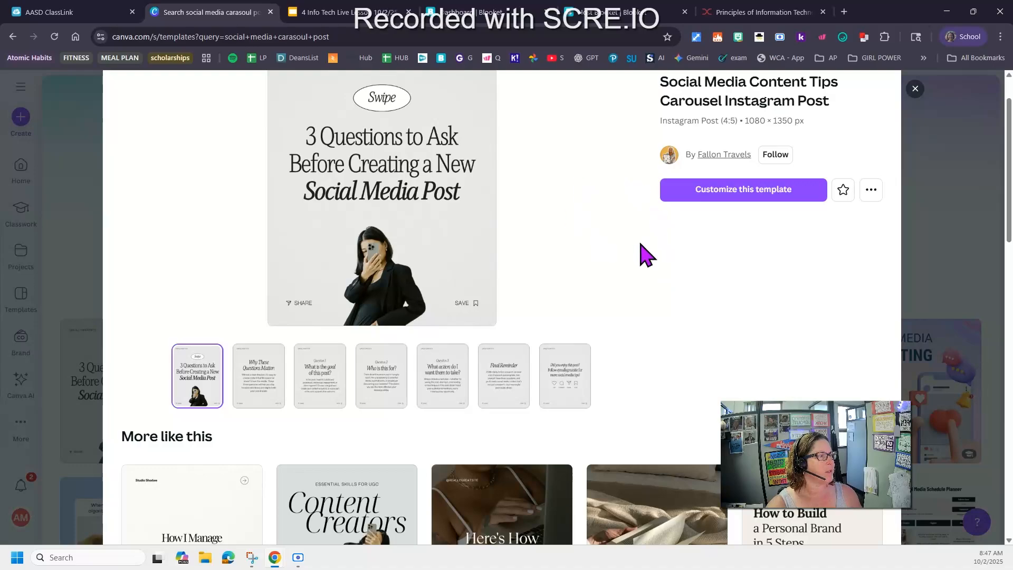
pyautogui.click(746, 201)
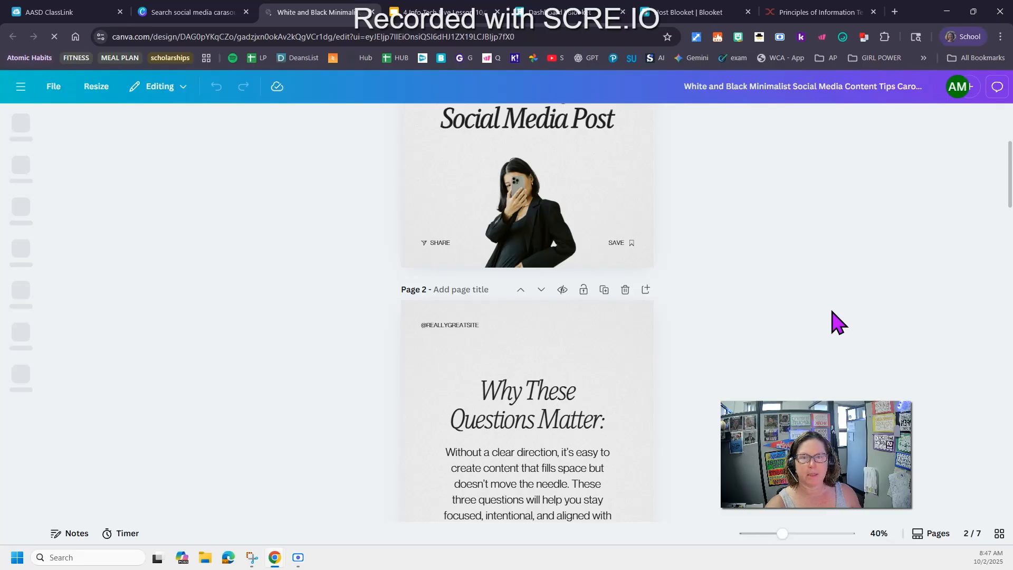
# Scroll through the seven pages of the new carousel design to review its slides
pyautogui.scroll(4, 296, 403)
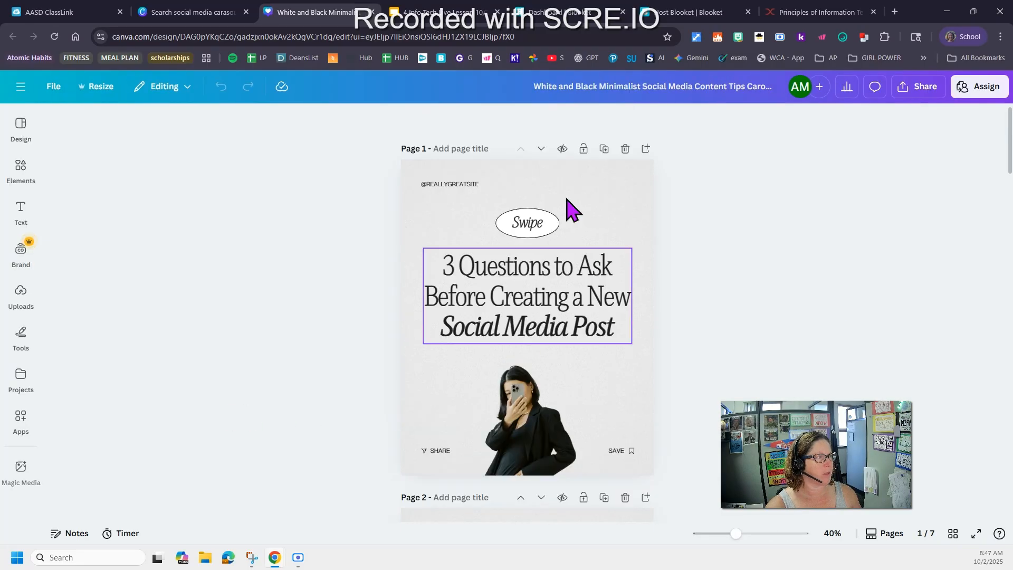
pyautogui.scroll(-10, 308, 368)
pyautogui.scroll(-20, 311, 376)
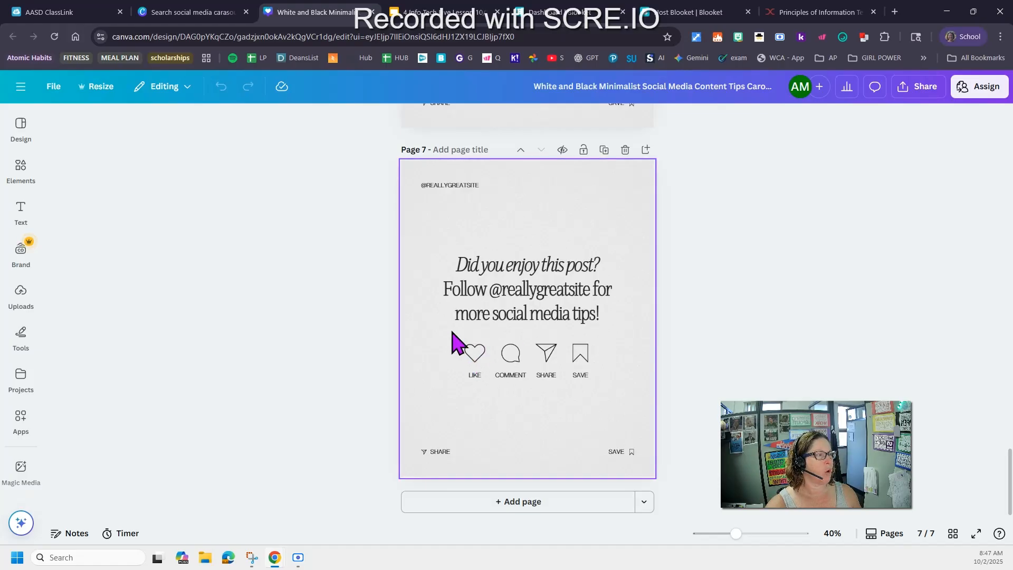
pyautogui.scroll(8, 312, 391)
pyautogui.scroll(20, 311, 393)
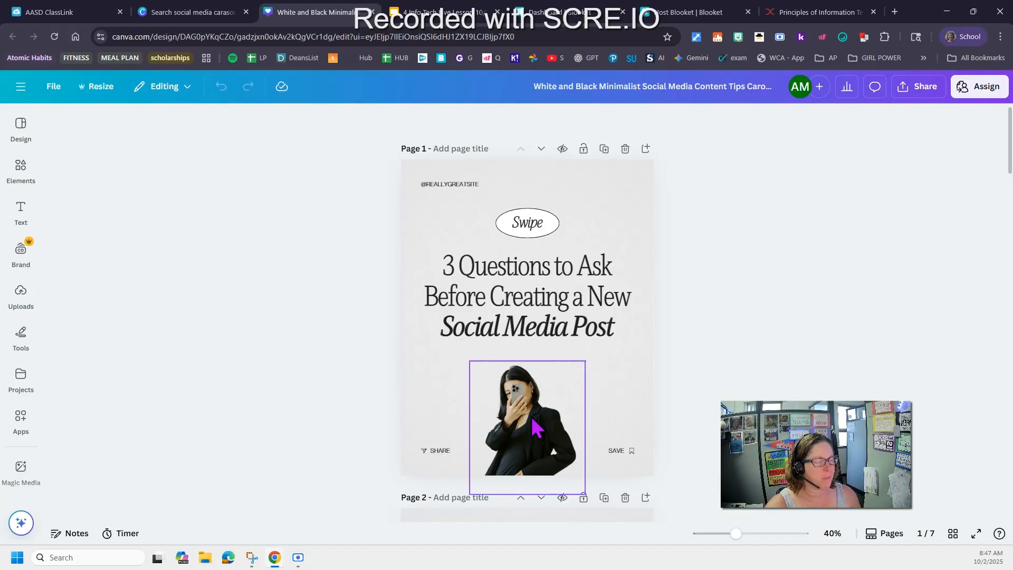
pyautogui.scroll(-5, 307, 348)
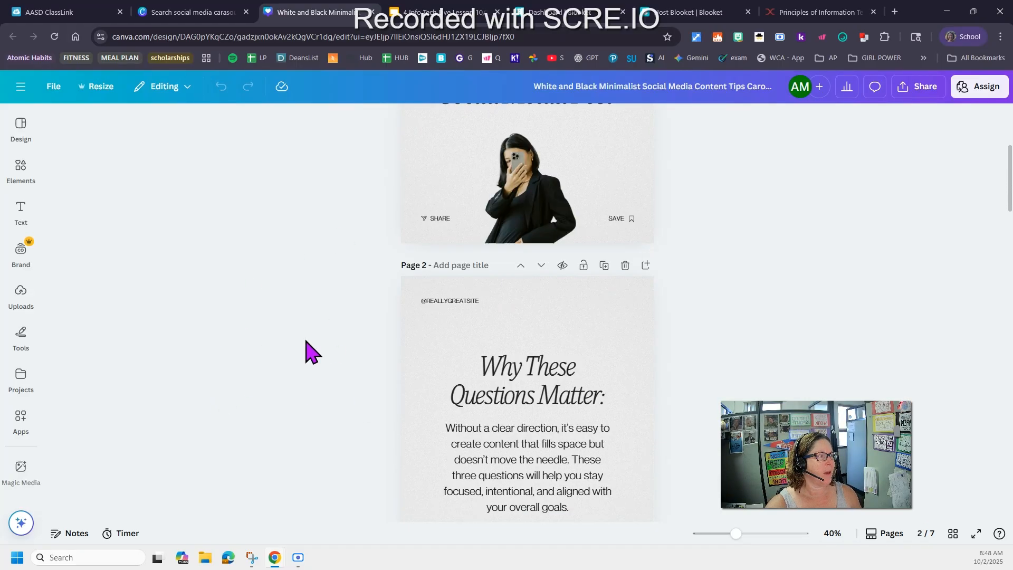
pyautogui.scroll(-5, 267, 380)
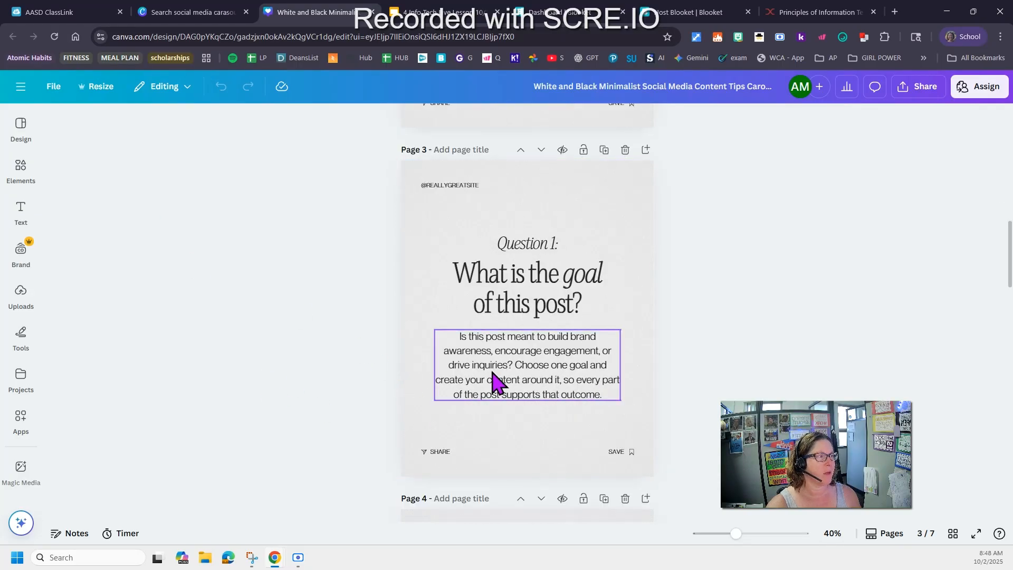
pyautogui.scroll(10, 253, 393)
pyautogui.scroll(-3, 253, 393)
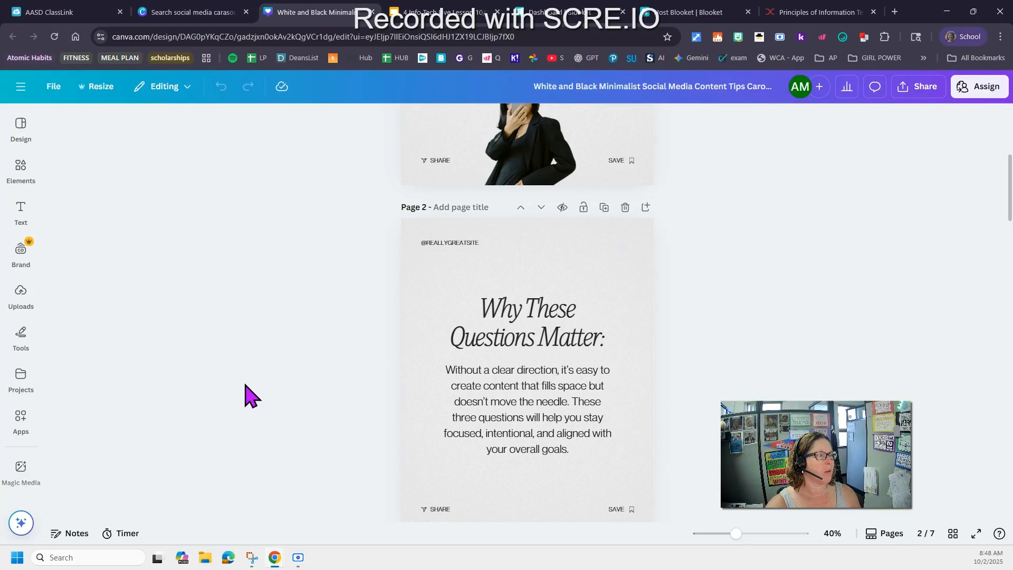
# Replace the page 2 heading with Linux
pyautogui.doubleClick(542, 323)
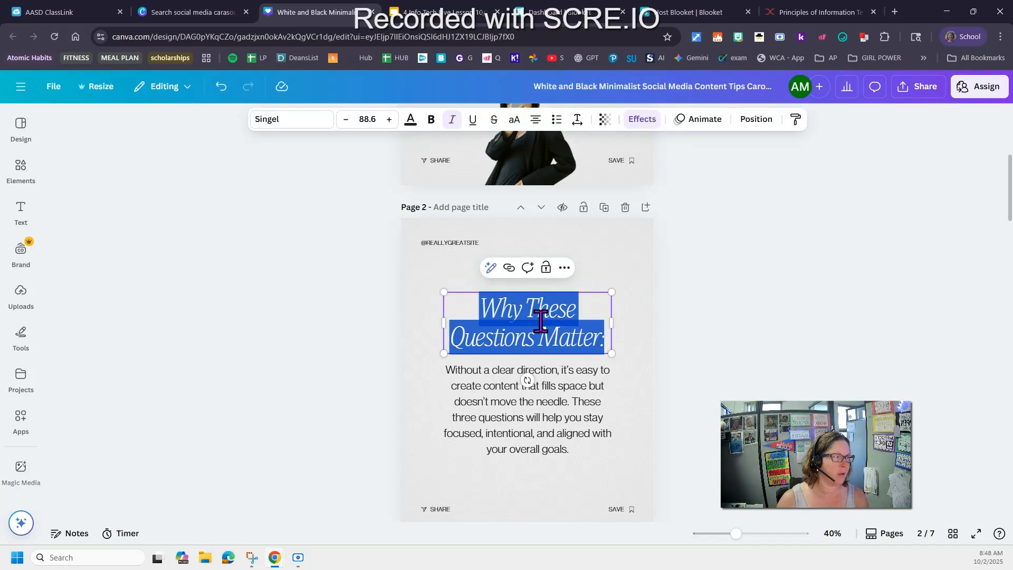
pyautogui.write('Linux')
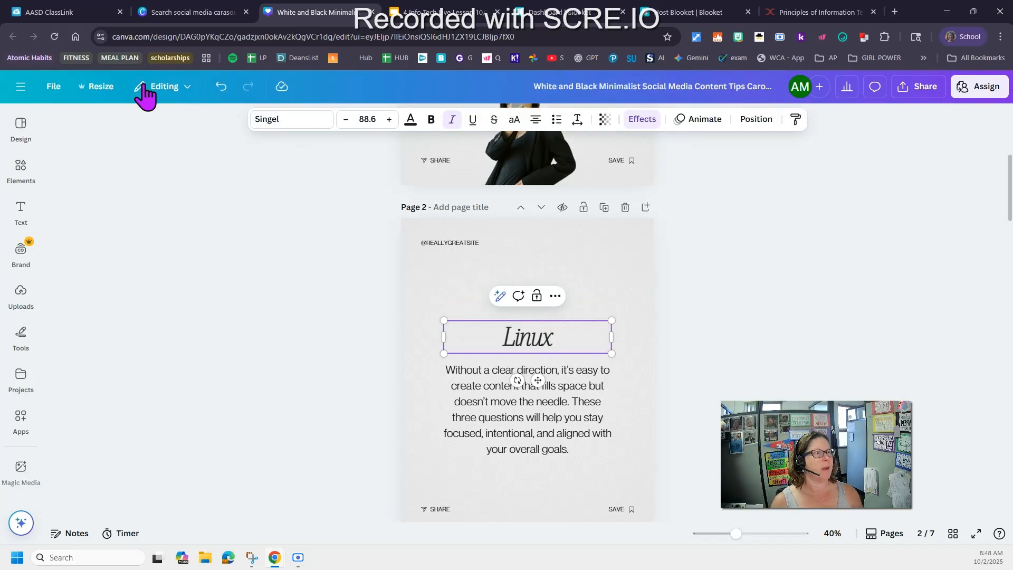
# Review the activity instructions in the lesson tab and return to the carousel design
pyautogui.click(799, 13)
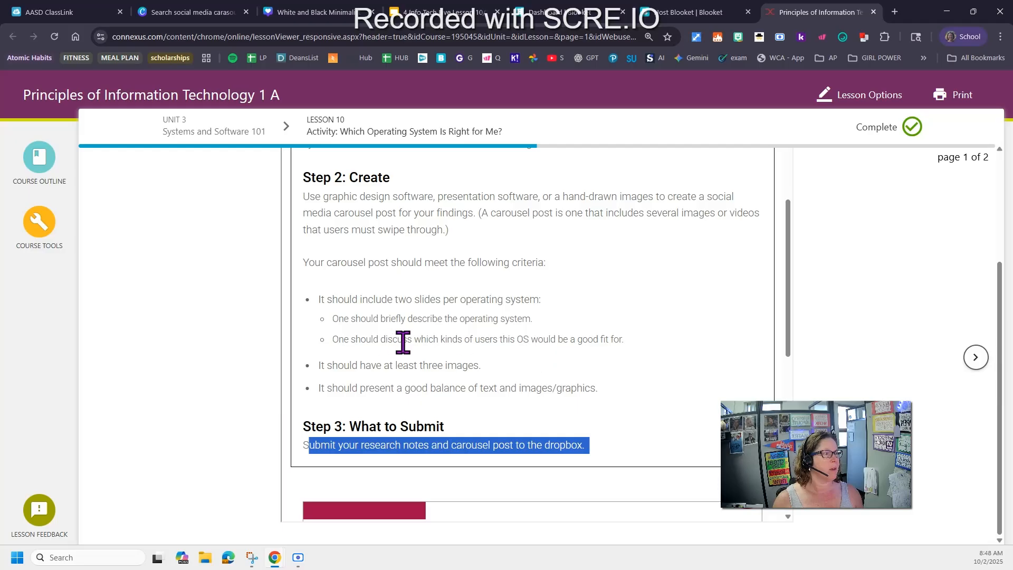
pyautogui.scroll(5, 502, 422)
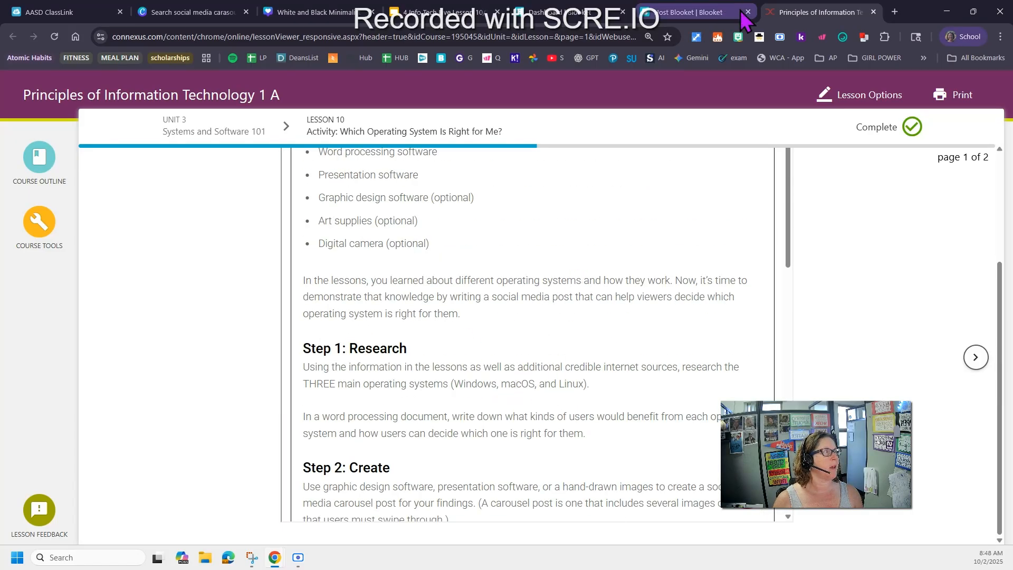
pyautogui.click(179, 11)
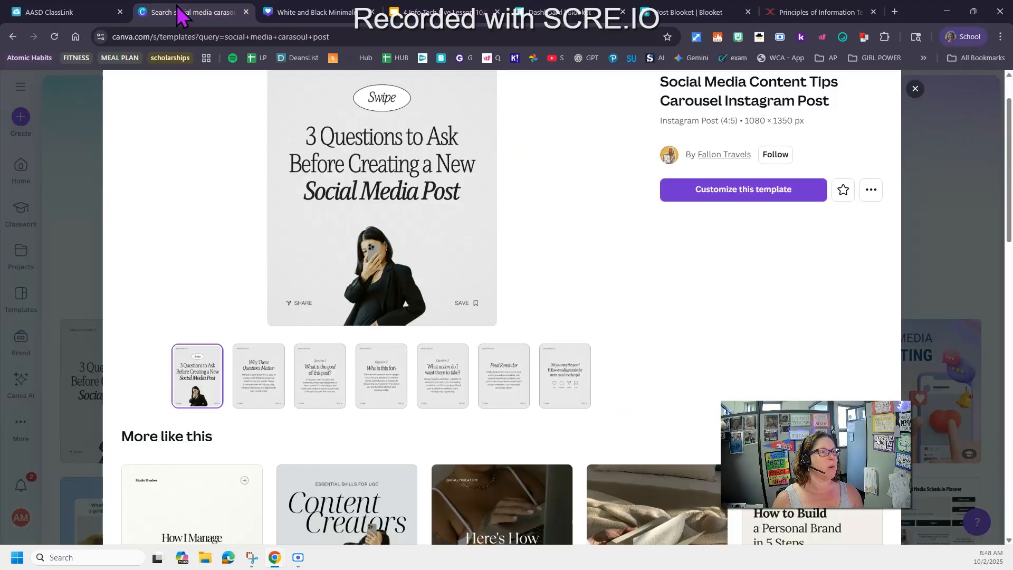
pyautogui.click(307, 12)
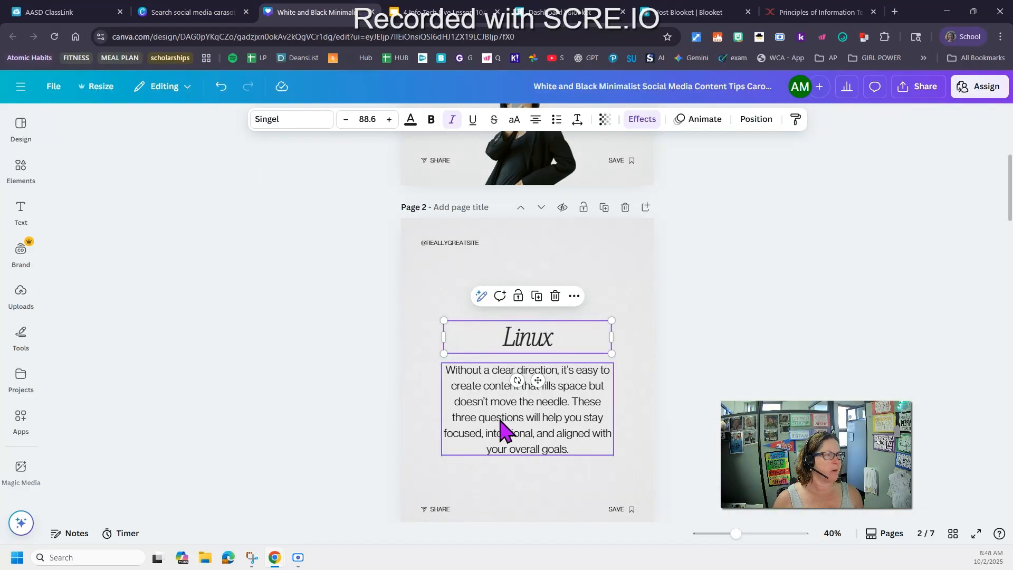
# Search the elements for linux logo and place the penguin-on-monitor graphic on page 2 below the description text
pyautogui.click(20, 168)
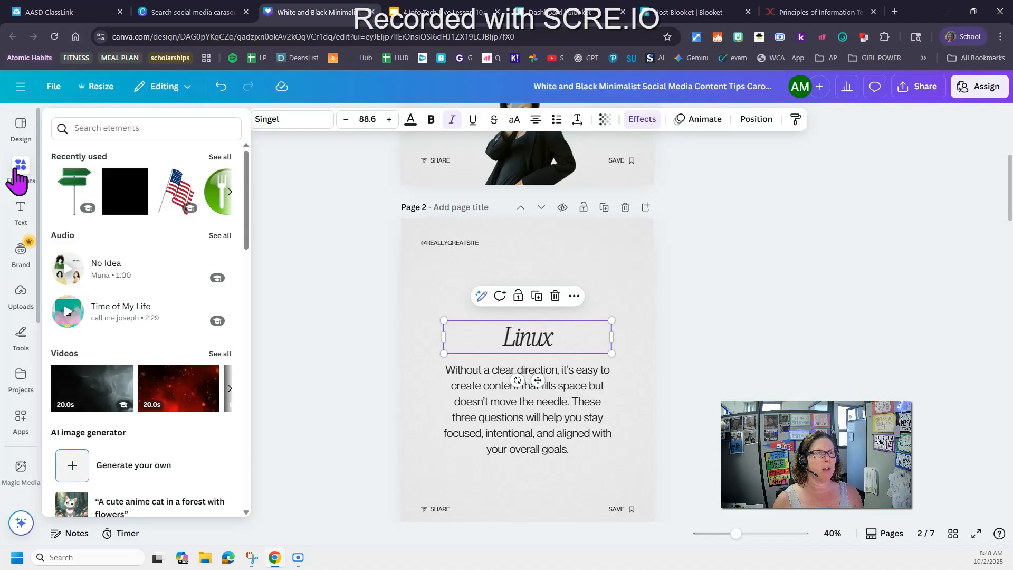
pyautogui.click(115, 126)
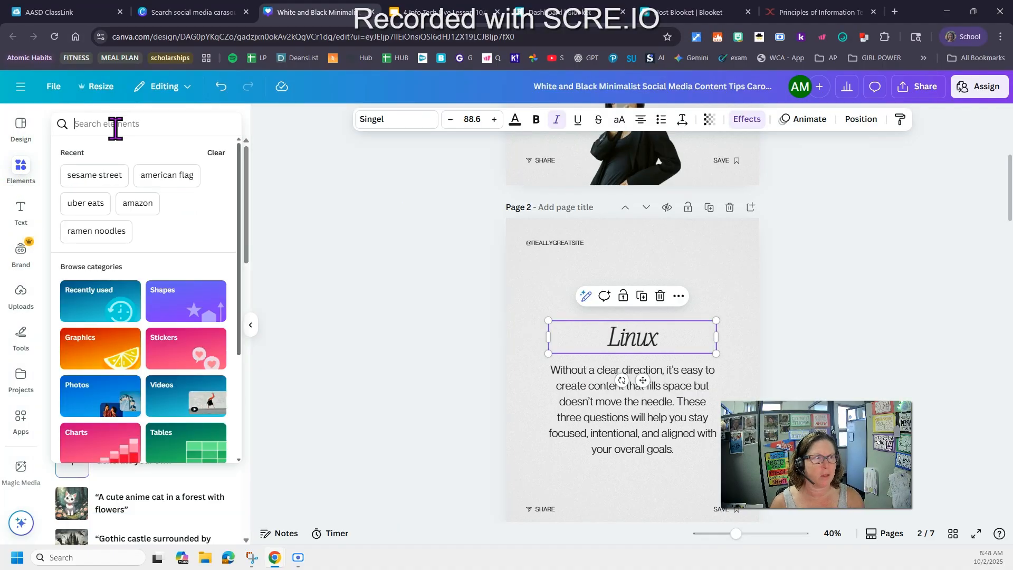
pyautogui.write('linux')
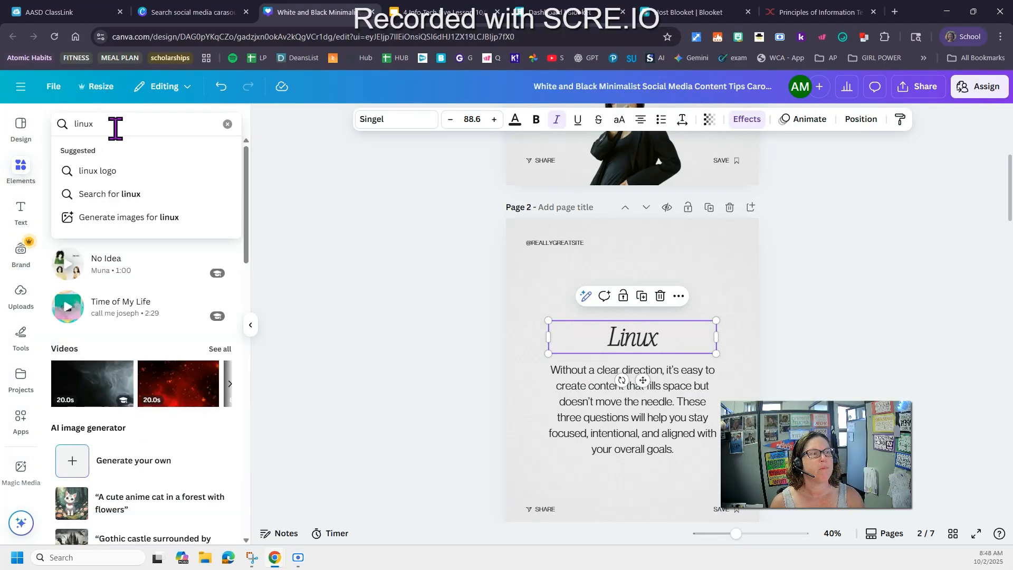
pyautogui.click(114, 167)
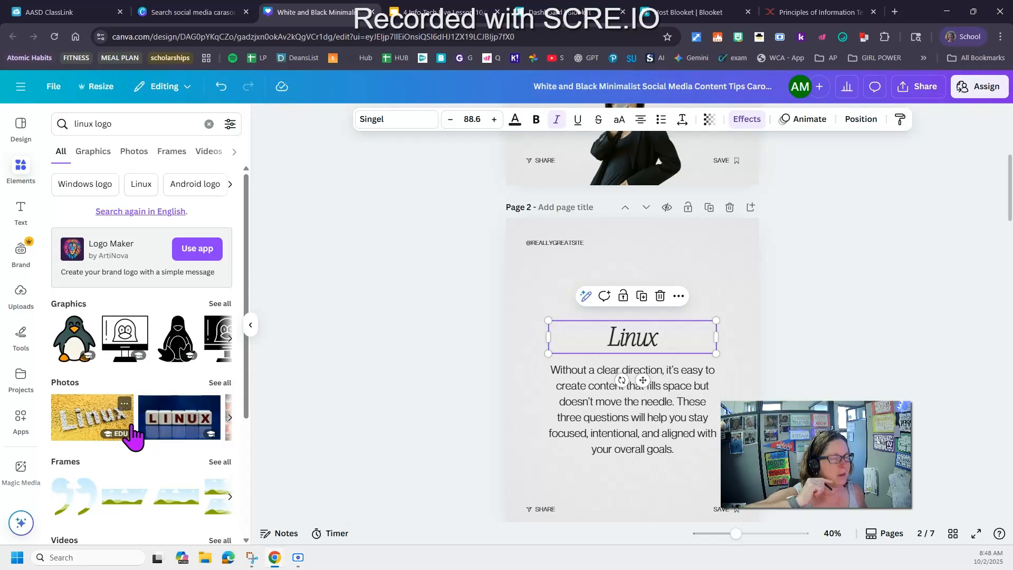
pyautogui.scroll(-4, 162, 401)
pyautogui.scroll(4, 165, 419)
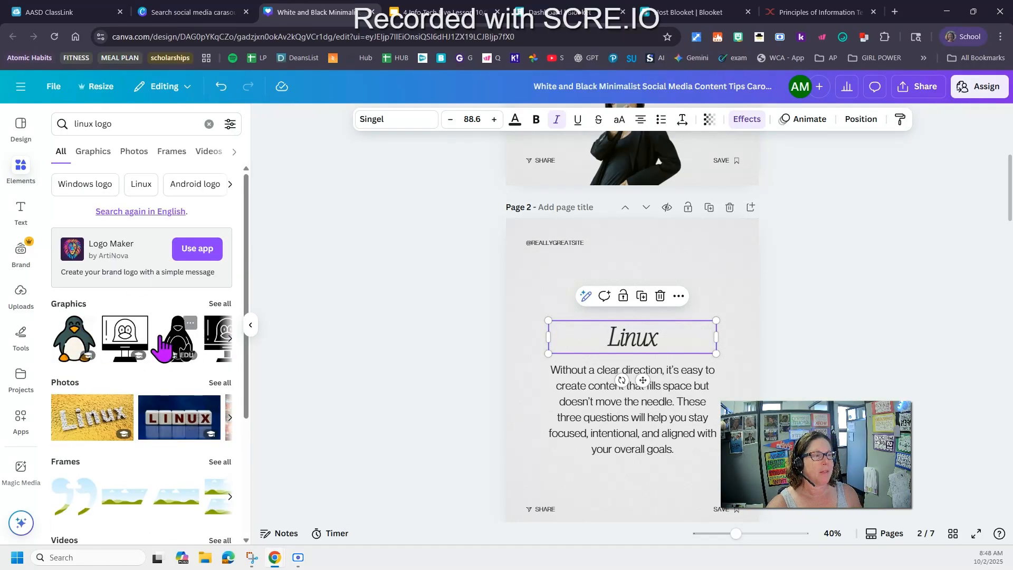
pyautogui.click(230, 418)
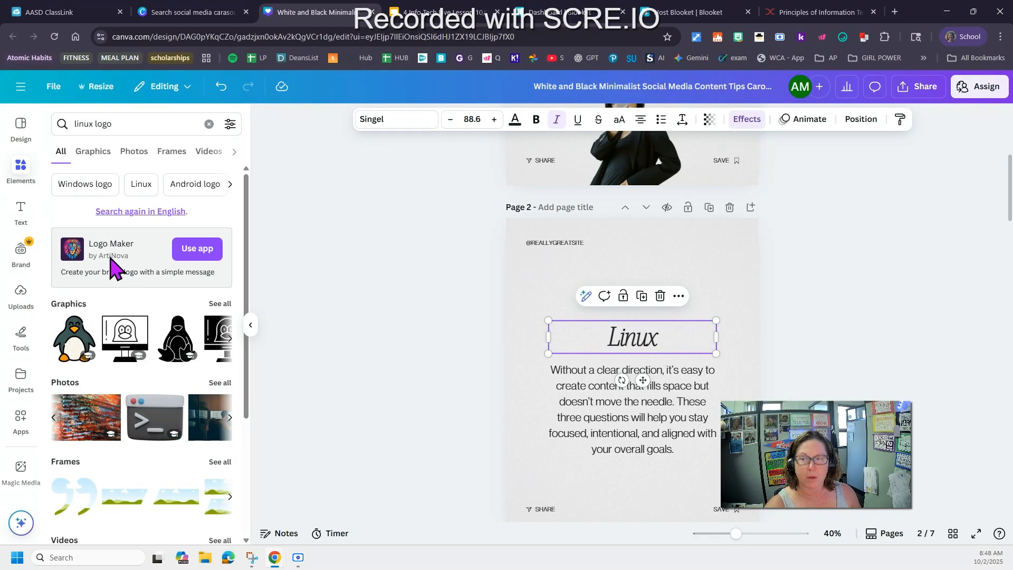
pyautogui.click(20, 292)
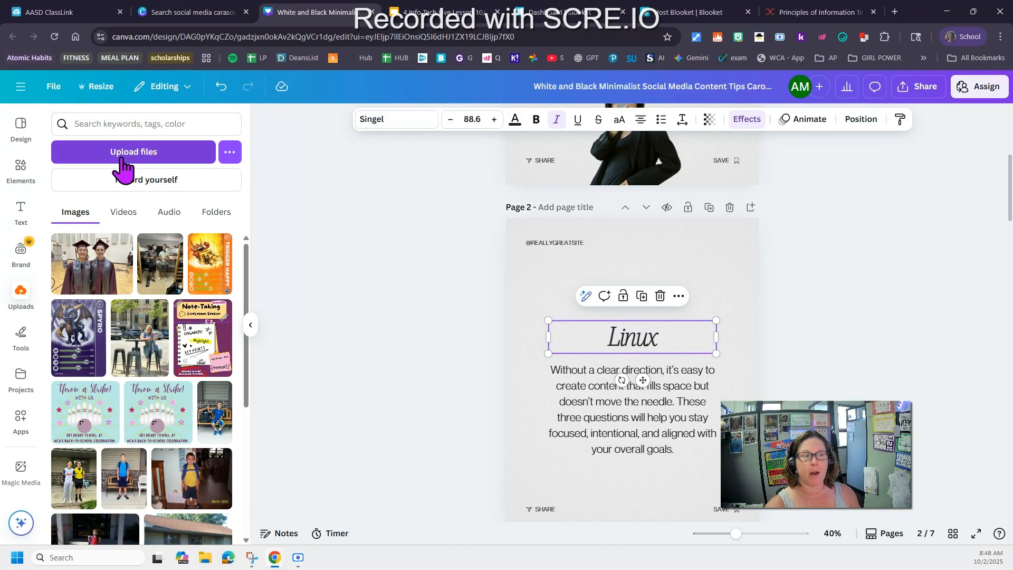
pyautogui.click(21, 169)
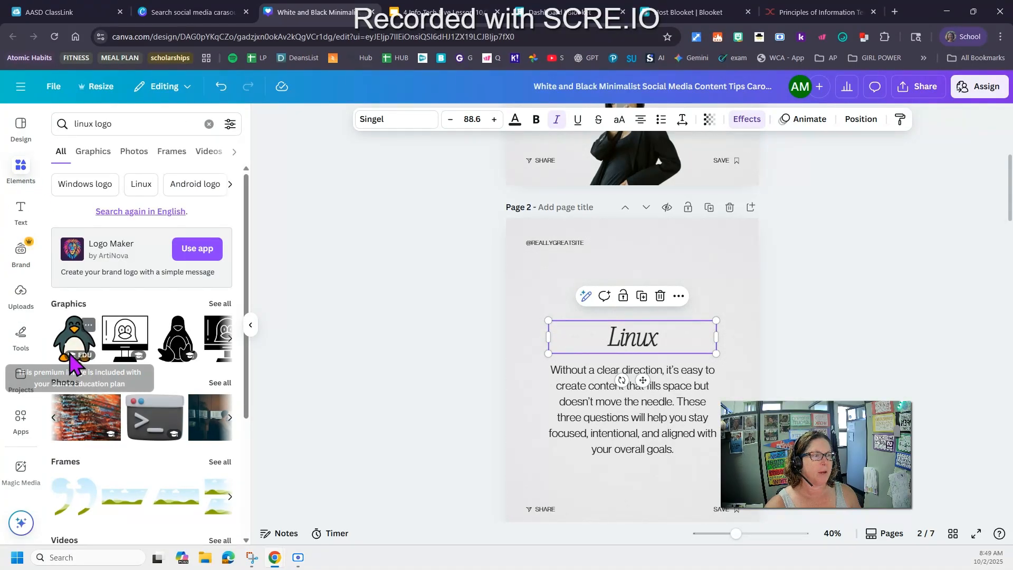
pyautogui.click(129, 348)
pyautogui.moveTo(622, 369); pyautogui.dragTo(620, 440)
pyautogui.scroll(-2, 412, 400)
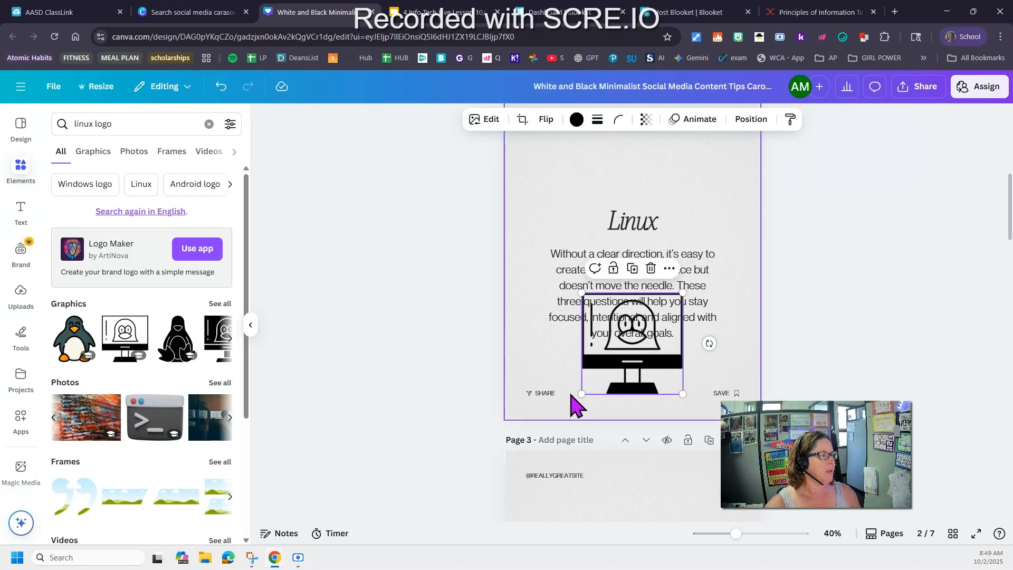
# Change page 2's background color to yellow
pyautogui.click(546, 394)
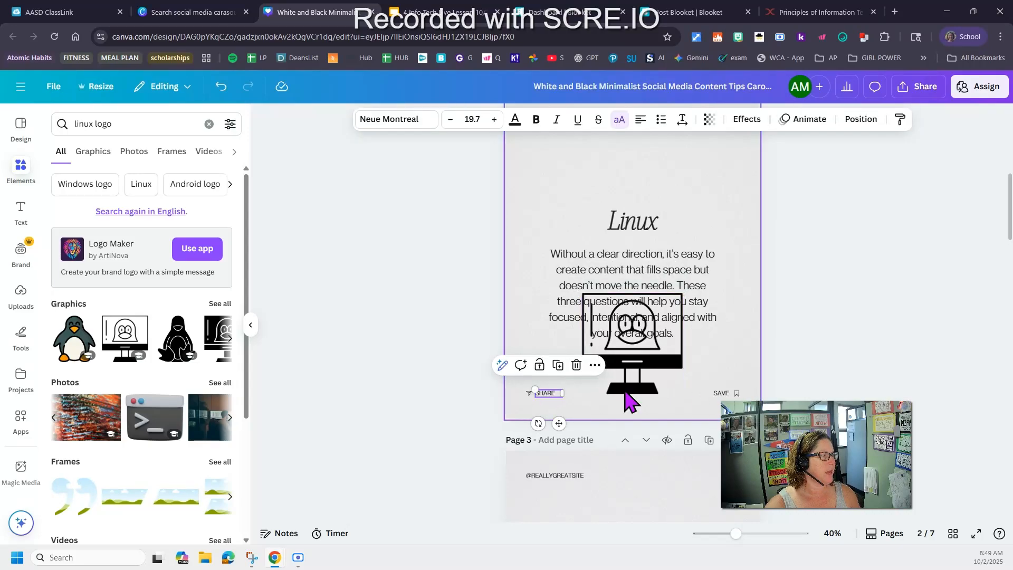
pyautogui.click(384, 402)
pyautogui.click(536, 197)
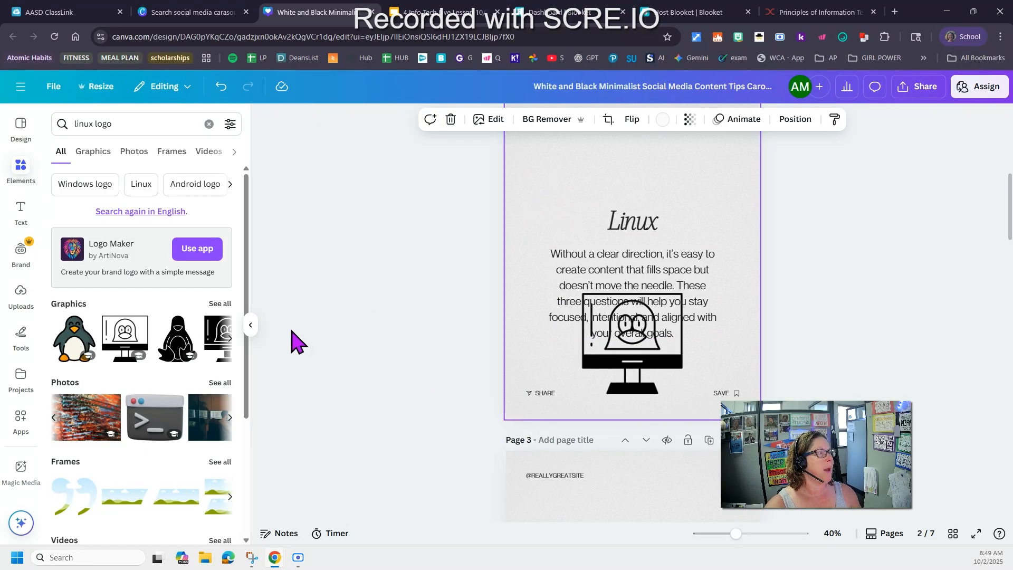
pyautogui.click(662, 121)
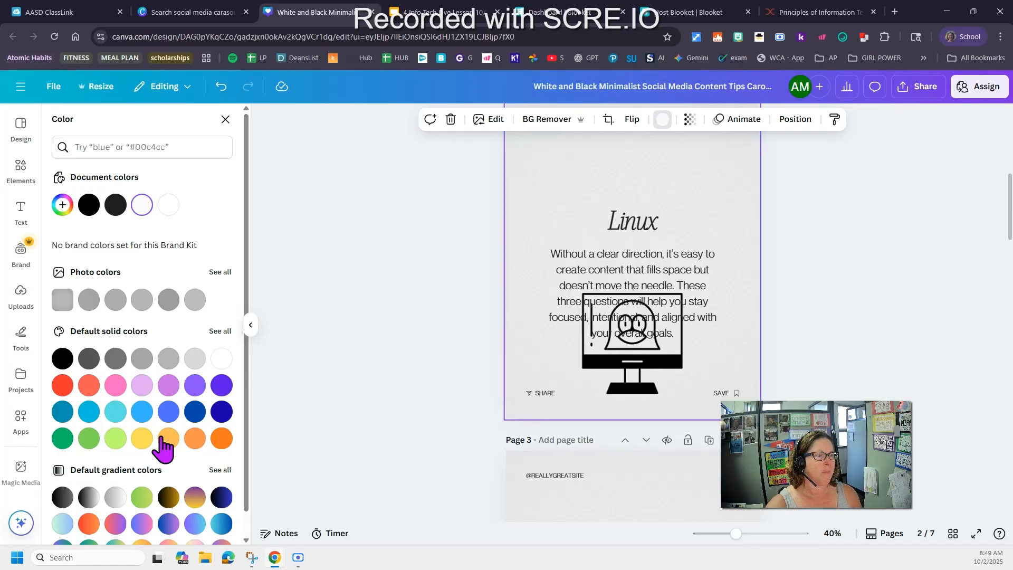
pyautogui.click(141, 439)
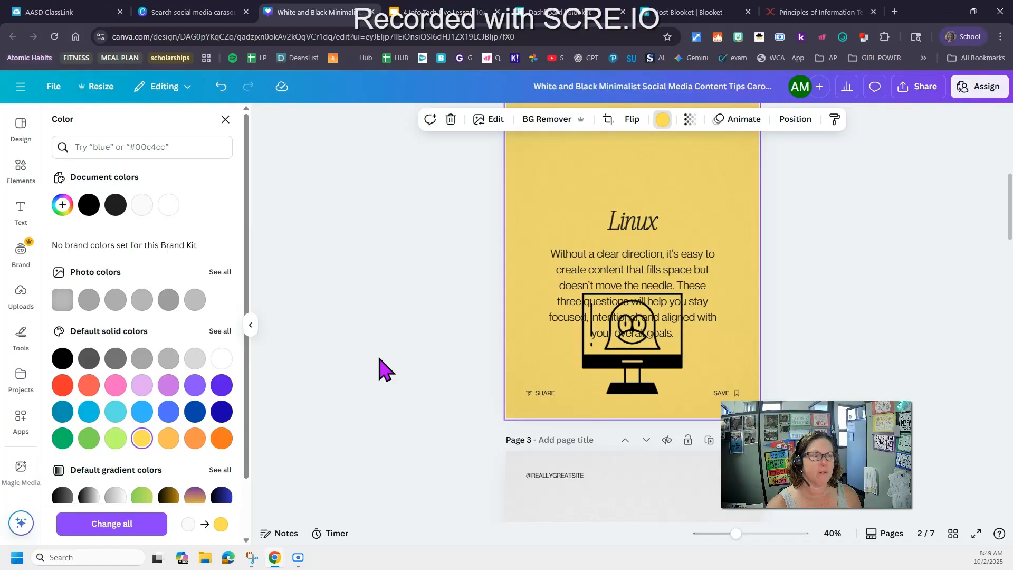
# Recolor the penguin-on-monitor graphic blue and move it to the upper-right corner beside the Linux heading
pyautogui.click(649, 377)
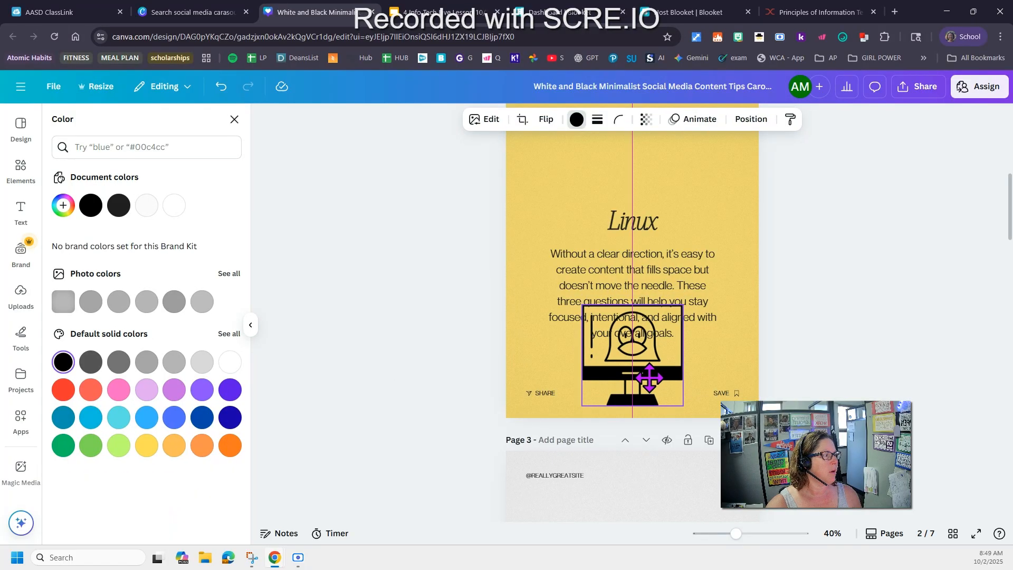
pyautogui.moveTo(640, 378); pyautogui.dragTo(653, 390)
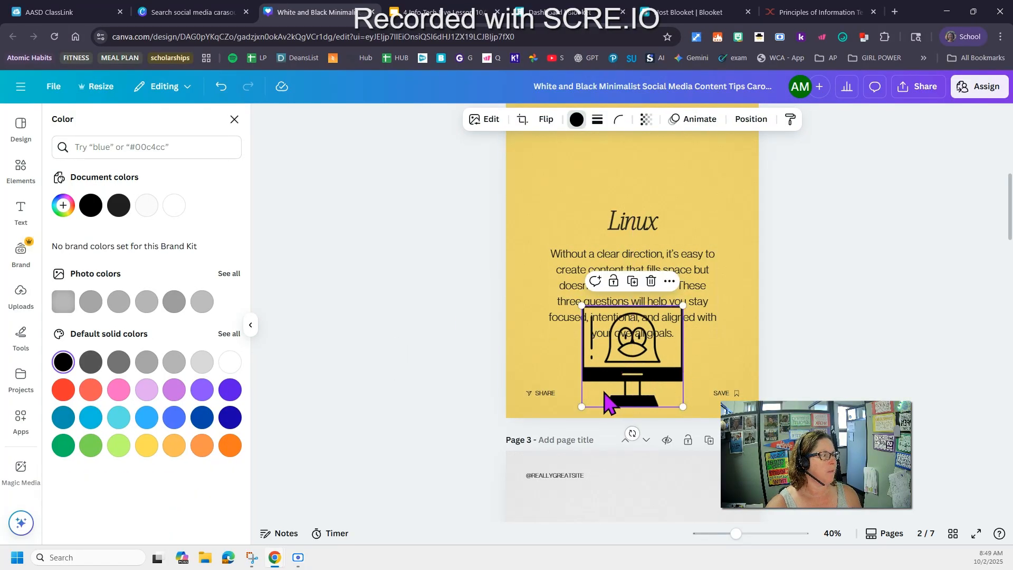
pyautogui.click(577, 119)
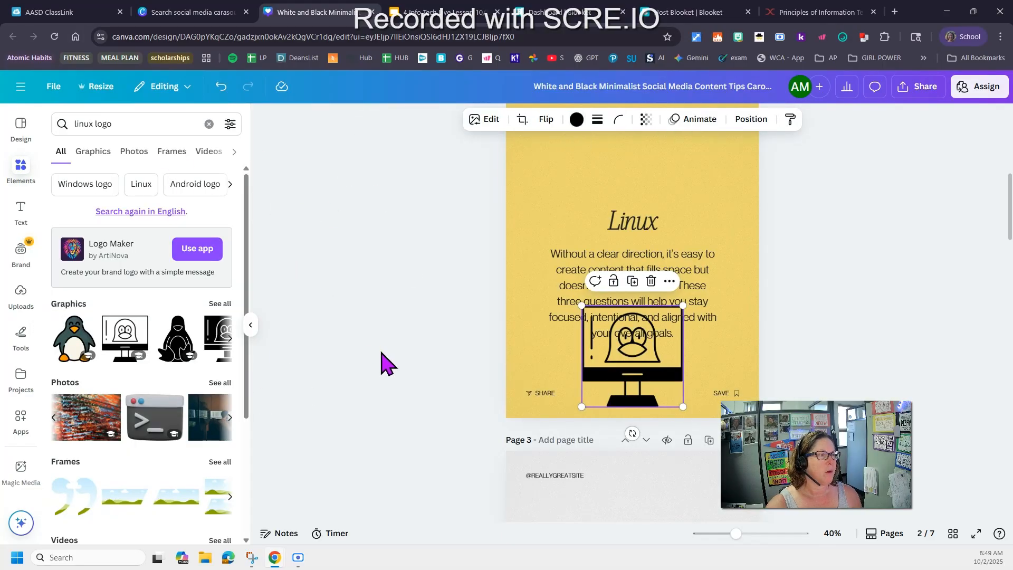
pyautogui.click(577, 120)
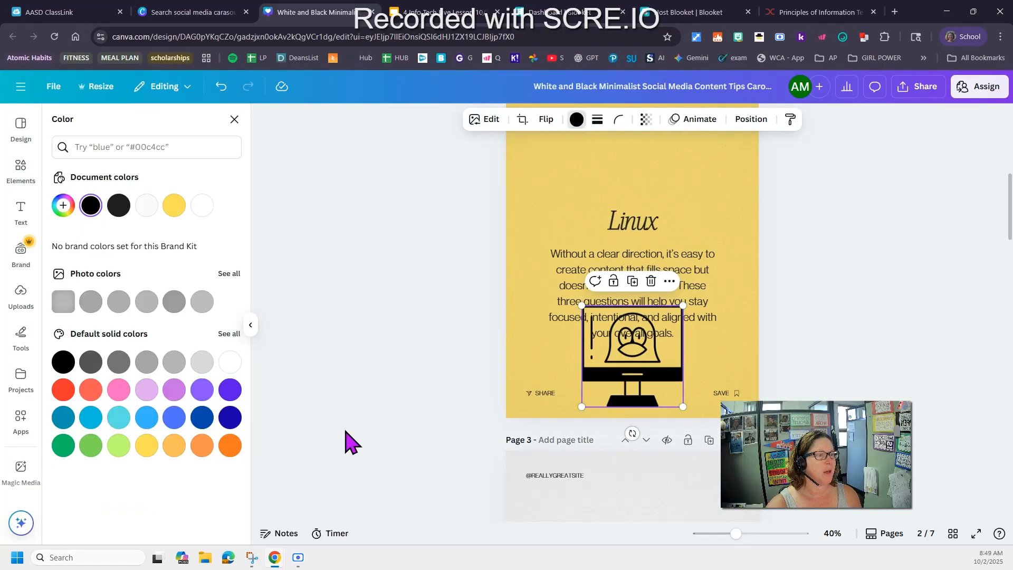
pyautogui.click(174, 417)
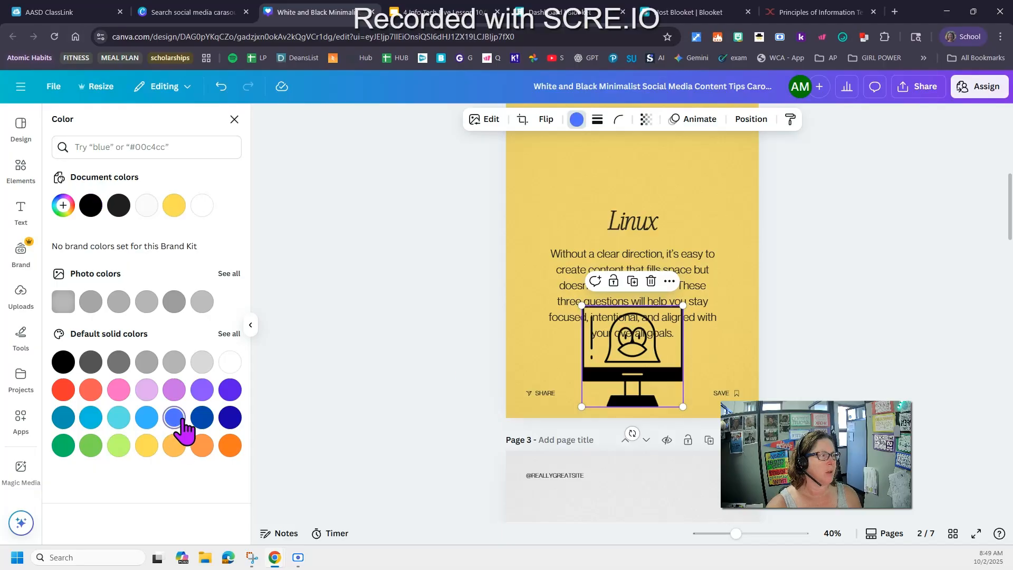
pyautogui.click(835, 276)
pyautogui.moveTo(661, 374); pyautogui.dragTo(737, 199)
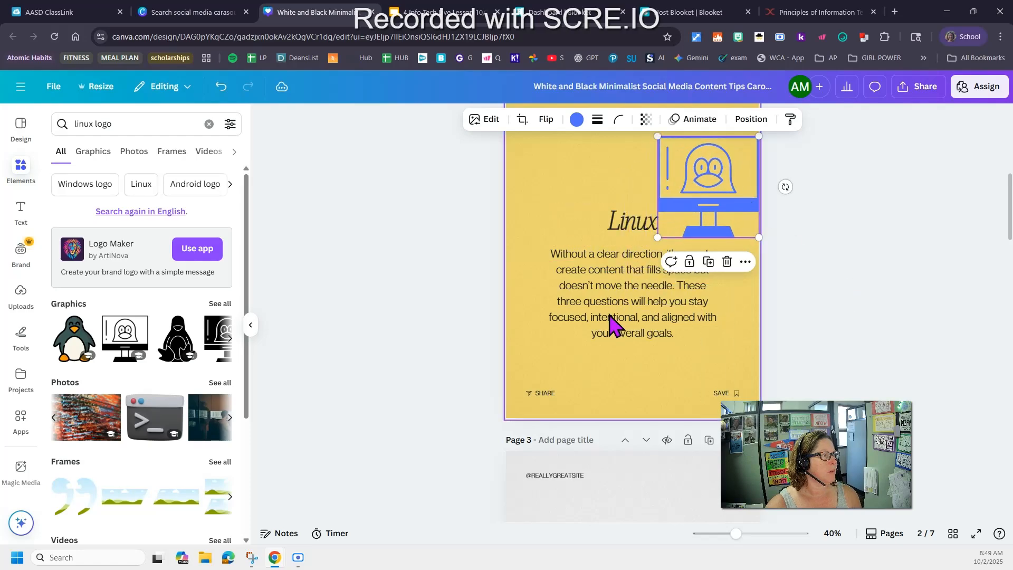
# Scroll through the carousel pages to review the updated Linux slide
pyautogui.scroll(-4, 601, 355)
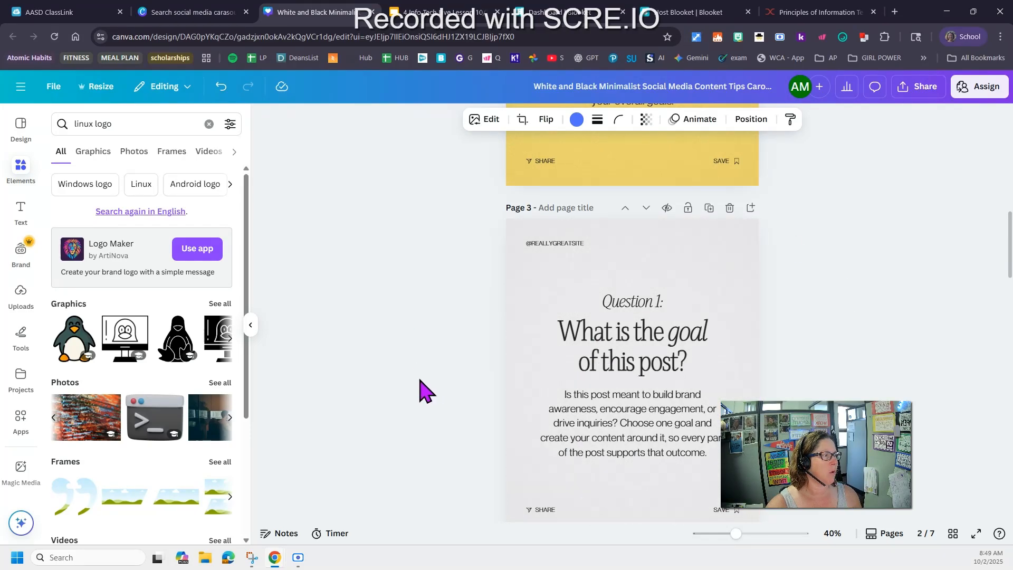
pyautogui.scroll(5, 412, 391)
pyautogui.scroll(-7, 344, 413)
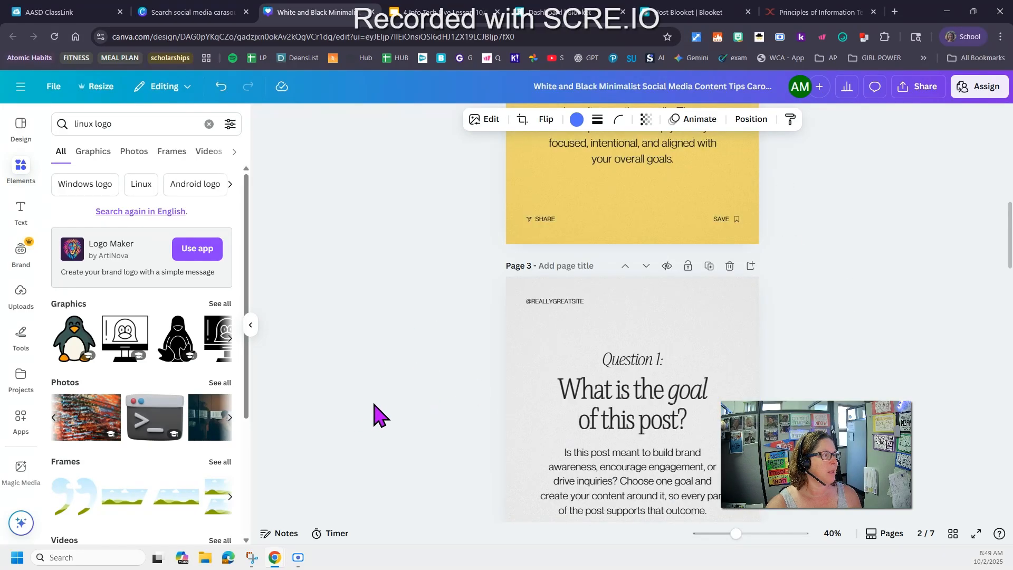
pyautogui.scroll(-5, 351, 400)
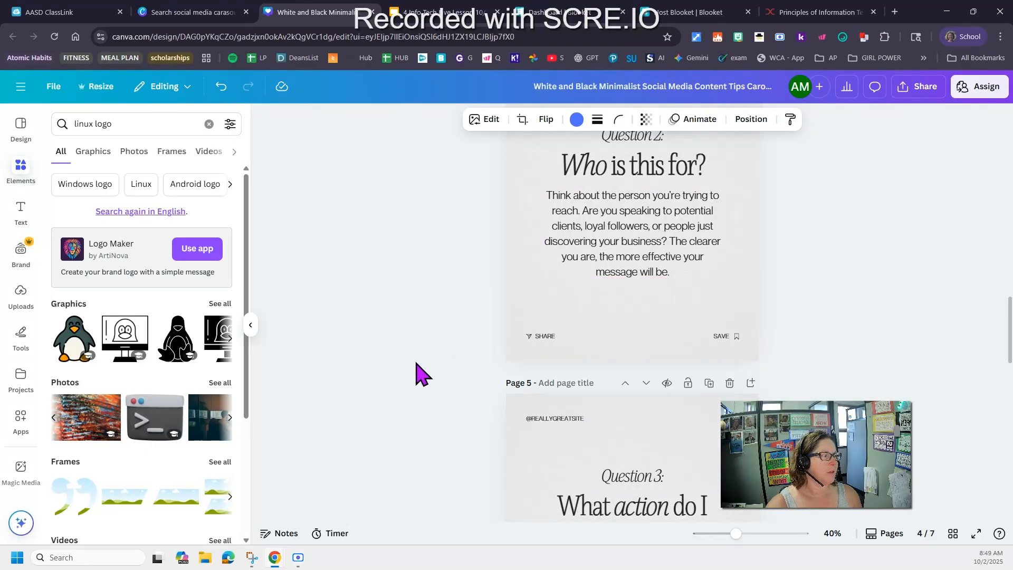
pyautogui.scroll(-6, 417, 372)
pyautogui.scroll(17, 428, 373)
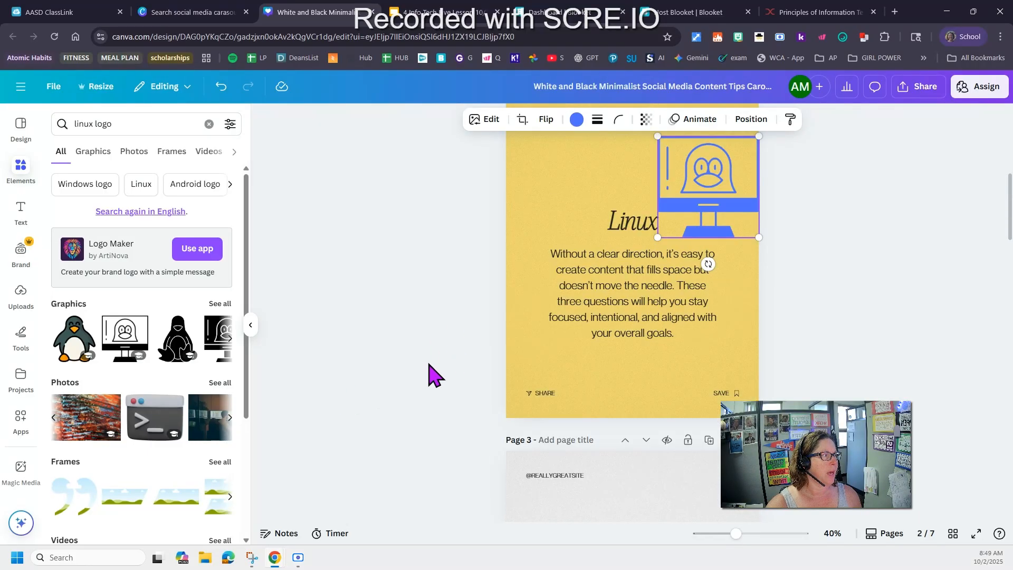
pyautogui.scroll(1, 474, 295)
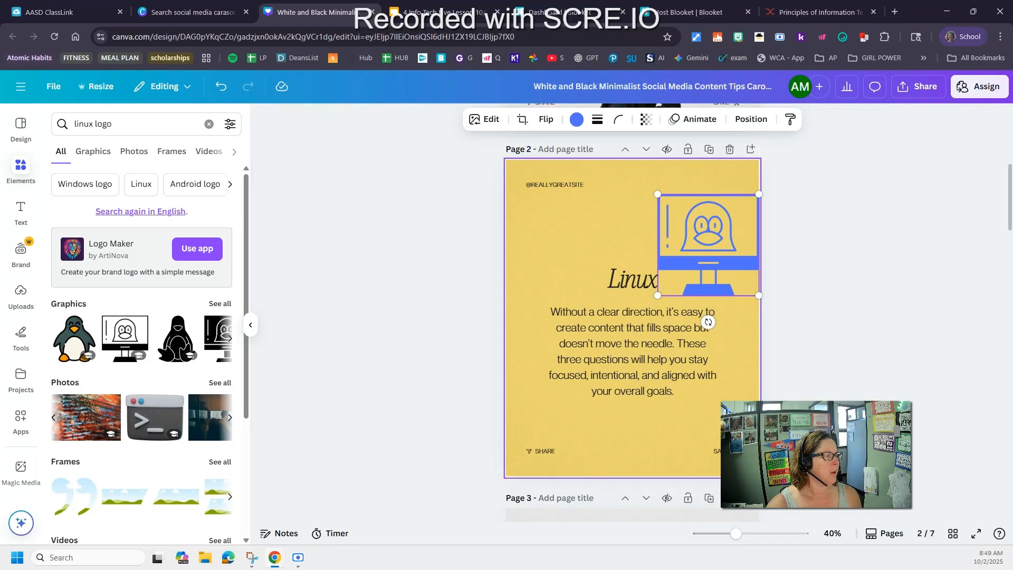
pyautogui.scroll(1, 874, 344)
pyautogui.scroll(-1, 598, 398)
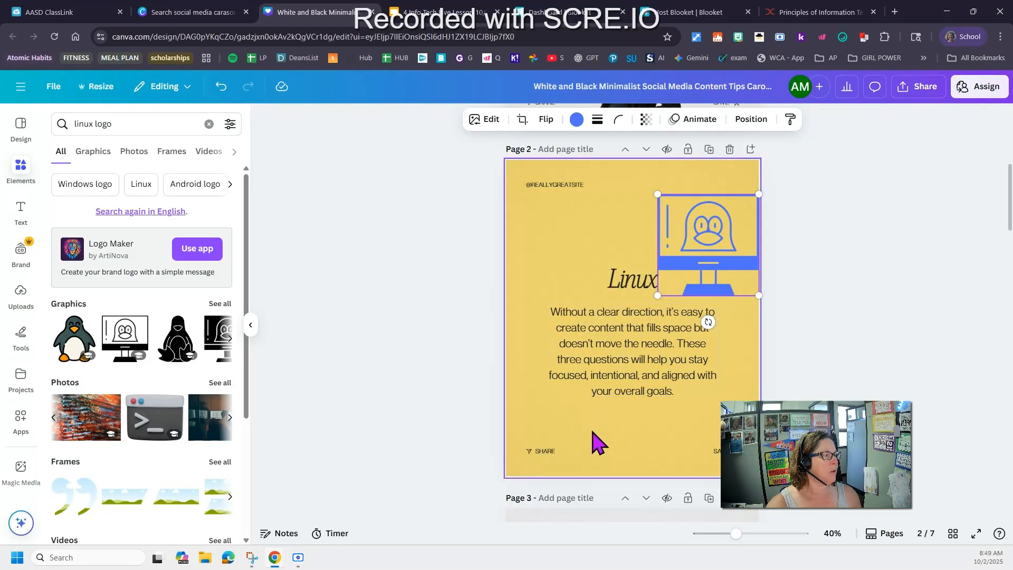
pyautogui.scroll(6, 759, 397)
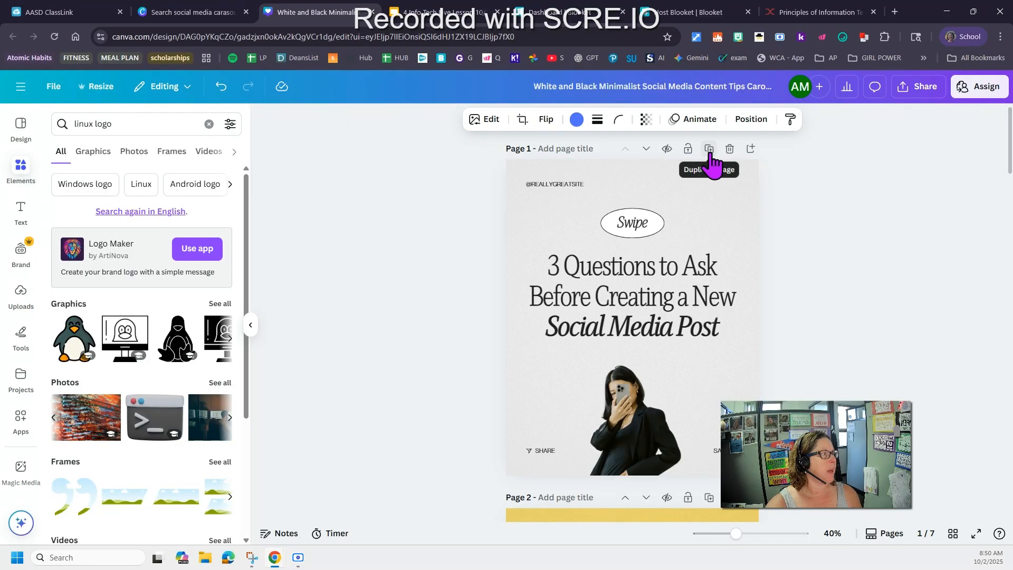
# Duplicate the Linux slide on page 2
pyautogui.scroll(-5, 836, 306)
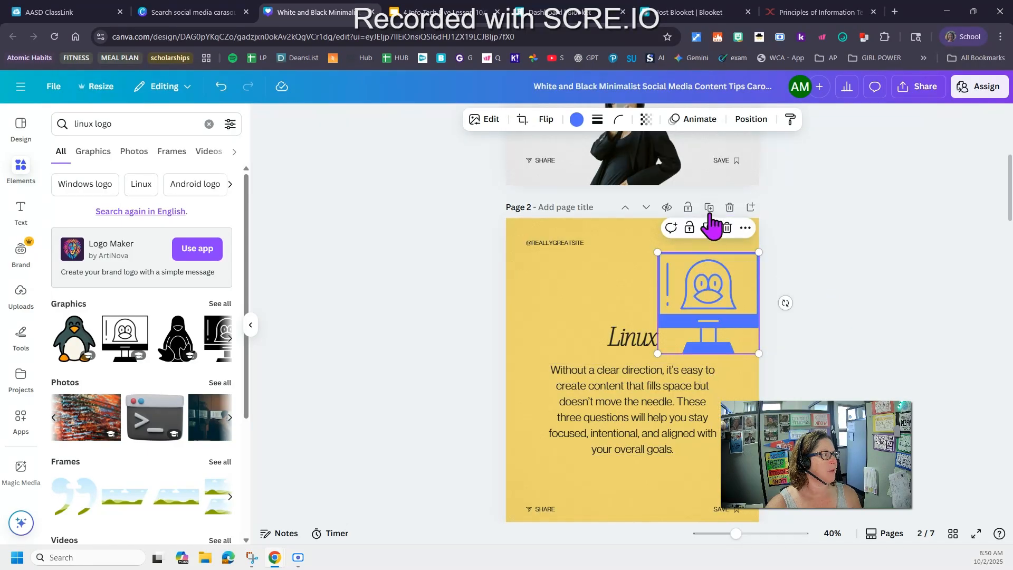
pyautogui.click(709, 208)
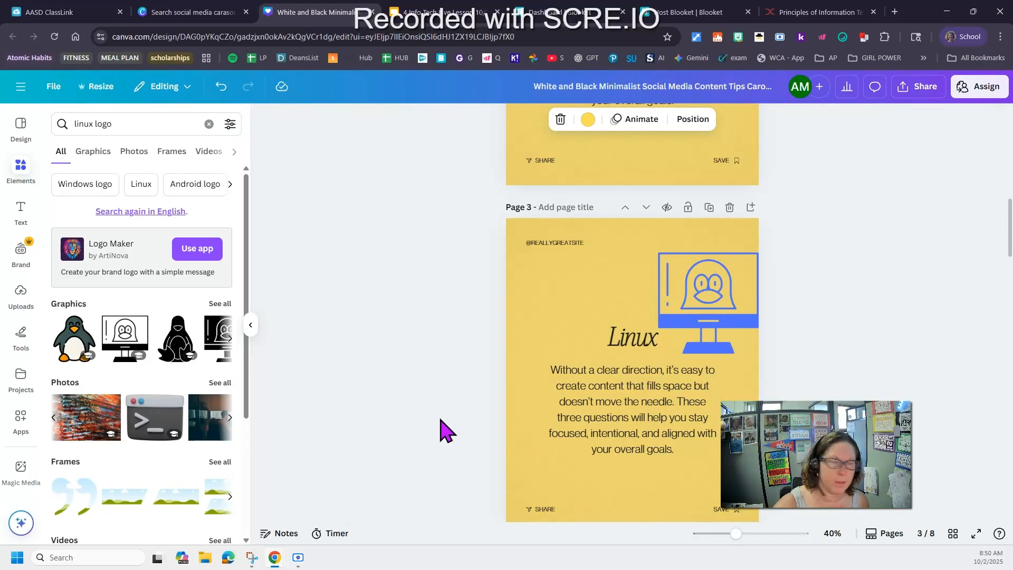
# Delete the final "Did you enjoy this post?" page from the carousel
pyautogui.scroll(-6, 397, 415)
pyautogui.click(675, 318)
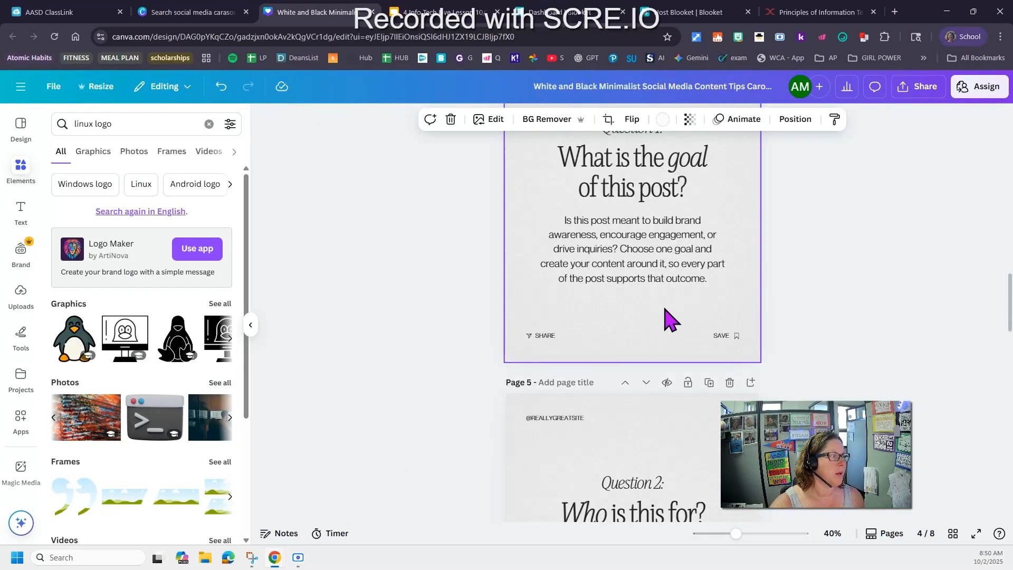
pyautogui.scroll(-20, 826, 344)
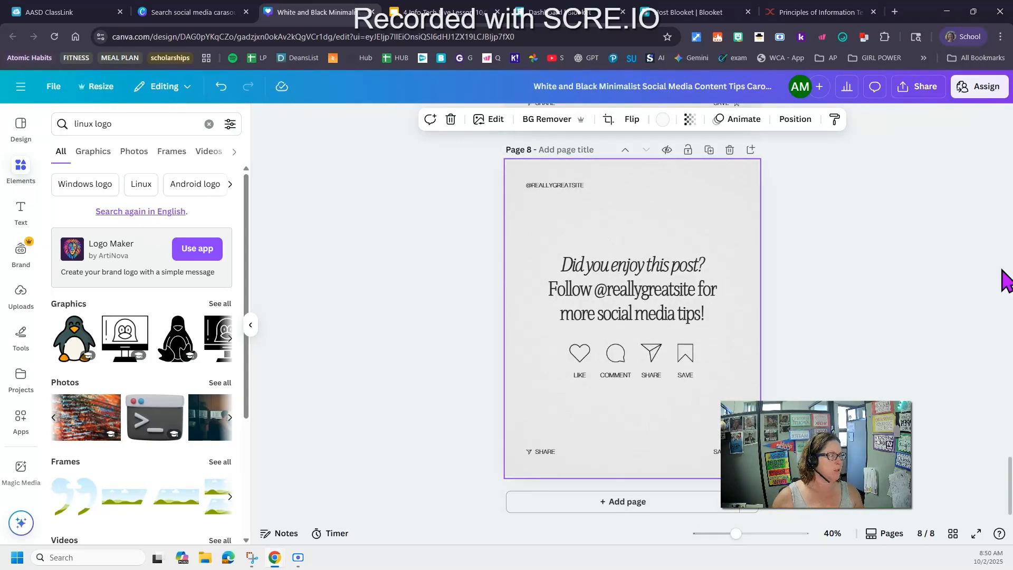
pyautogui.click(729, 150)
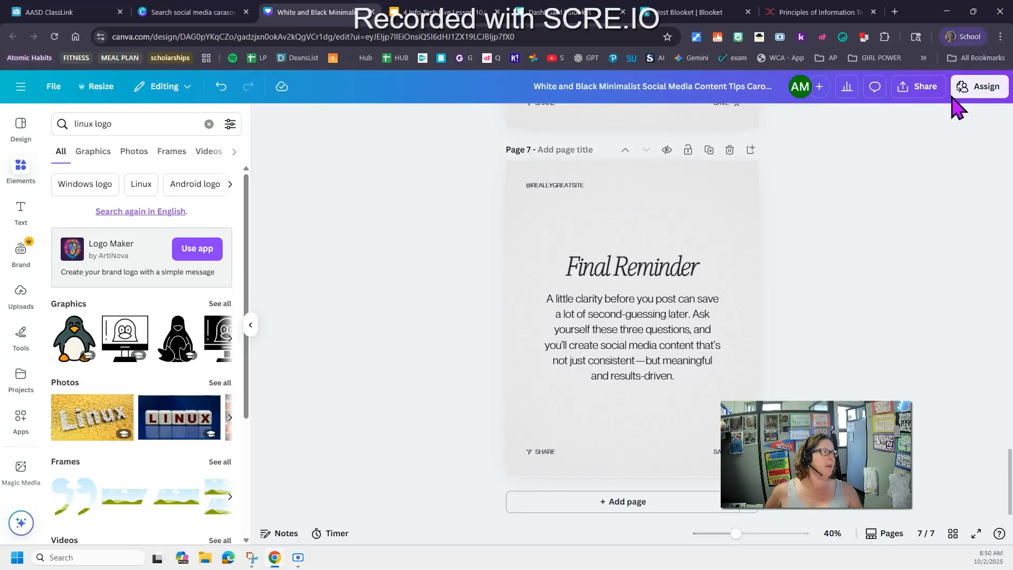
# Create a public view link for the design and open it in a new browser tab
pyautogui.click(916, 98)
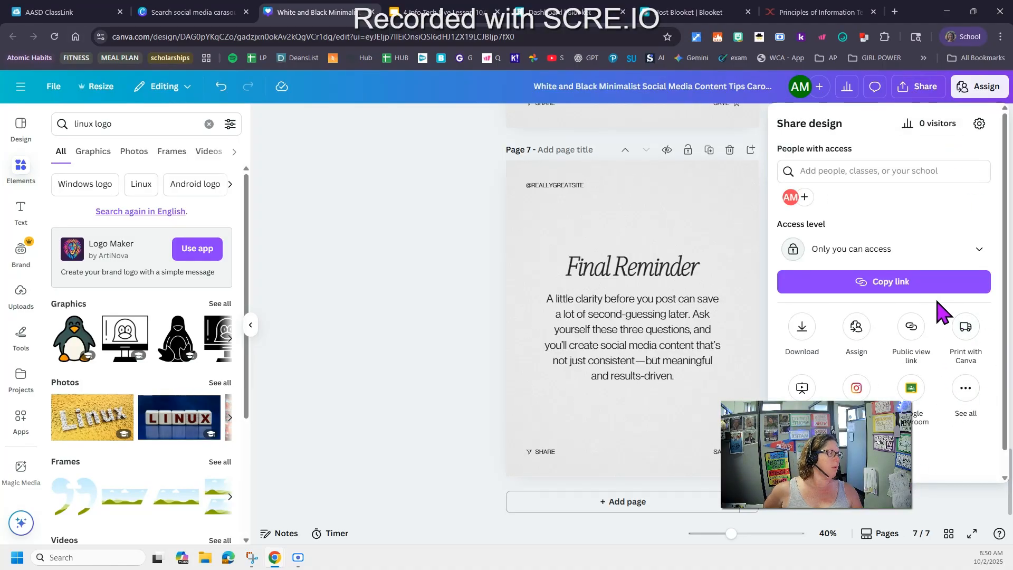
pyautogui.click(919, 330)
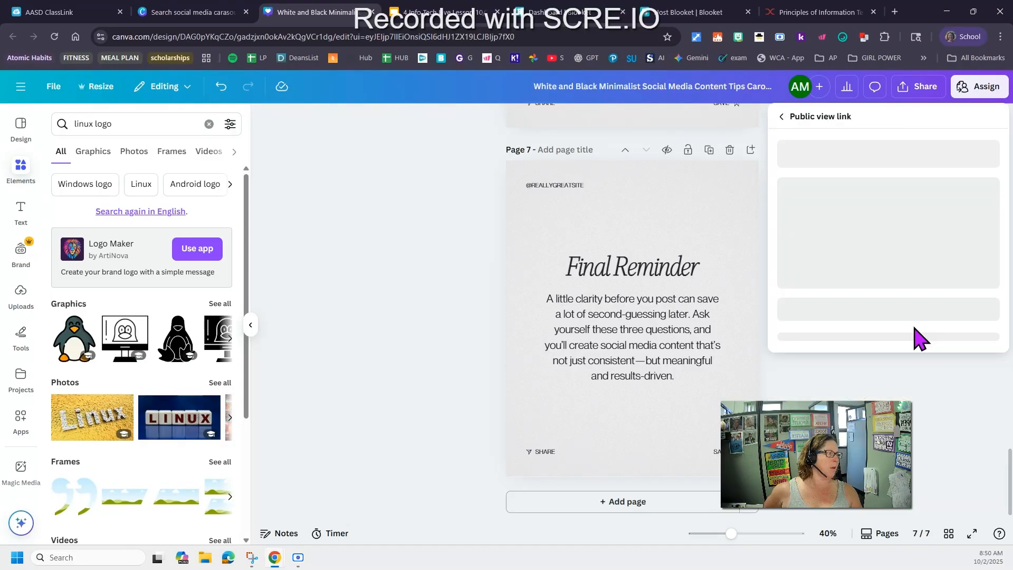
pyautogui.click(890, 349)
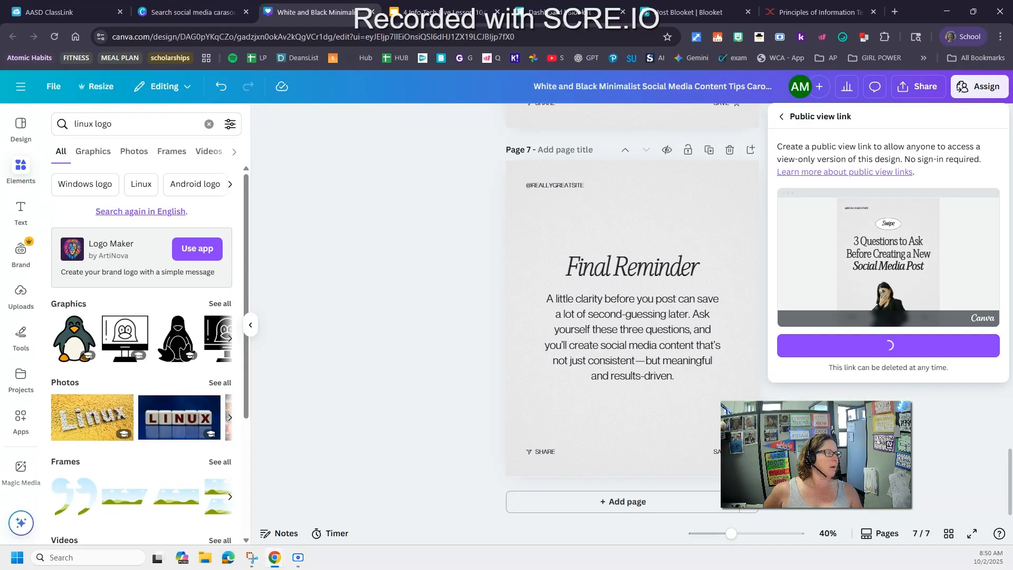
pyautogui.hotkey('ctrl', 't')
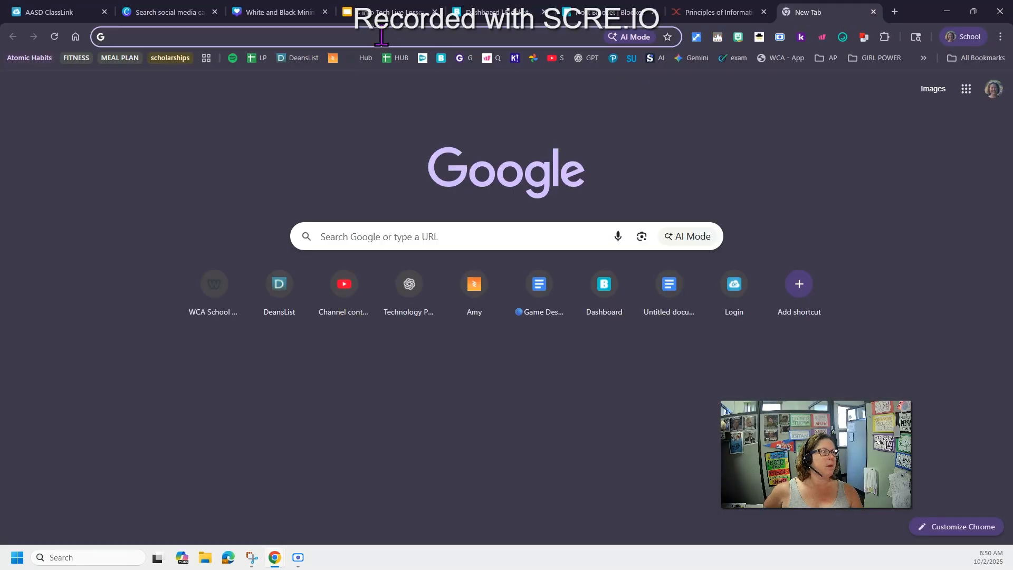
pyautogui.click(380, 37)
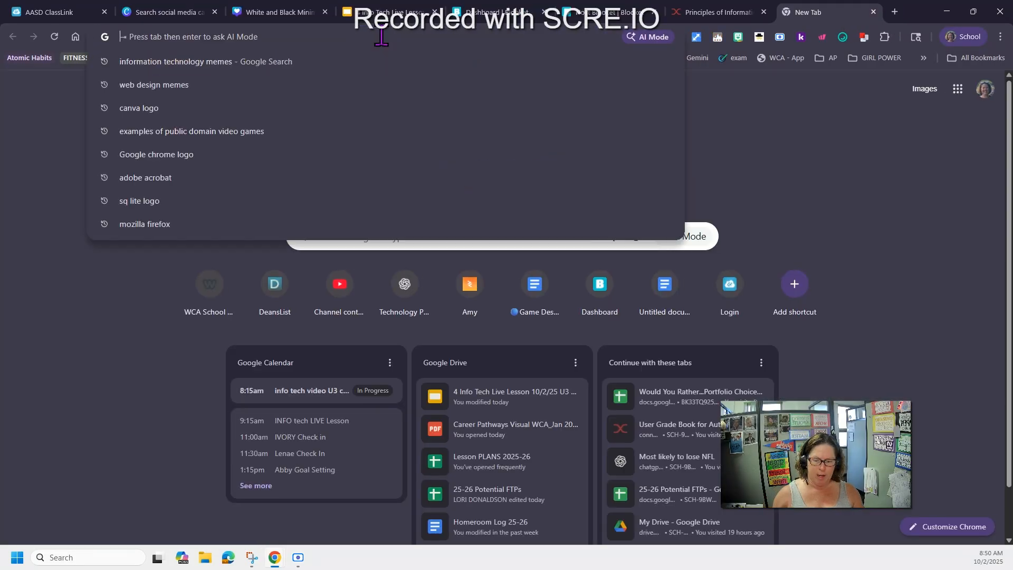
pyautogui.hotkey('ctrl', 'v')
pyautogui.press('Return')
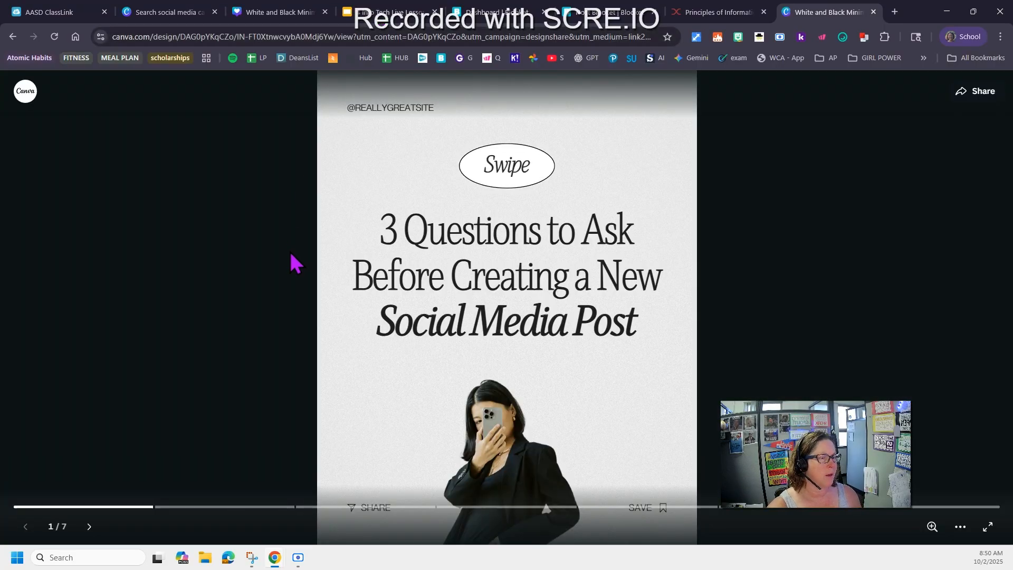
# Step forward and back through the slides in the public view
pyautogui.click(90, 527)
pyautogui.click(89, 527)
pyautogui.click(26, 526)
pyautogui.click(25, 526)
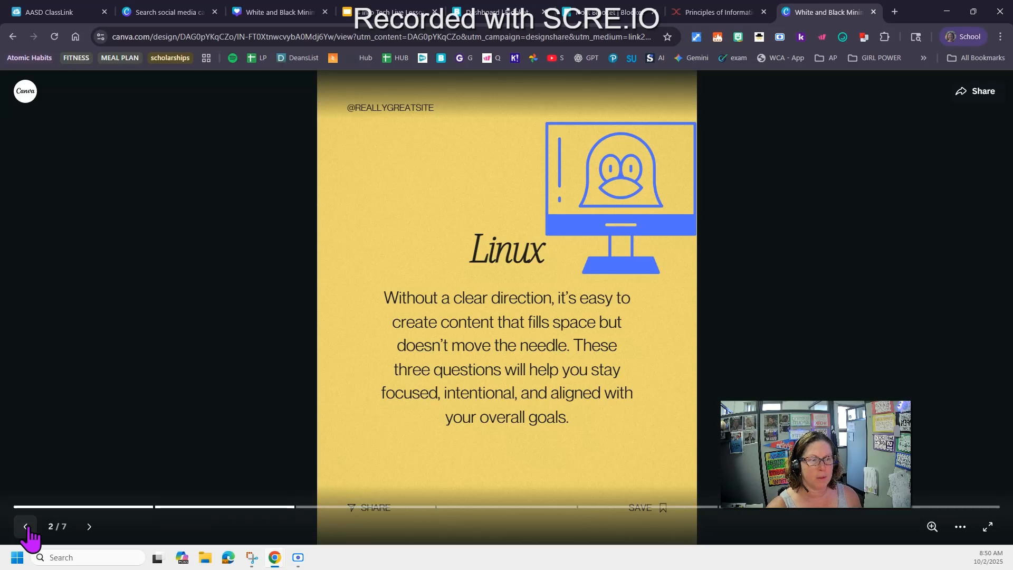
pyautogui.click(25, 526)
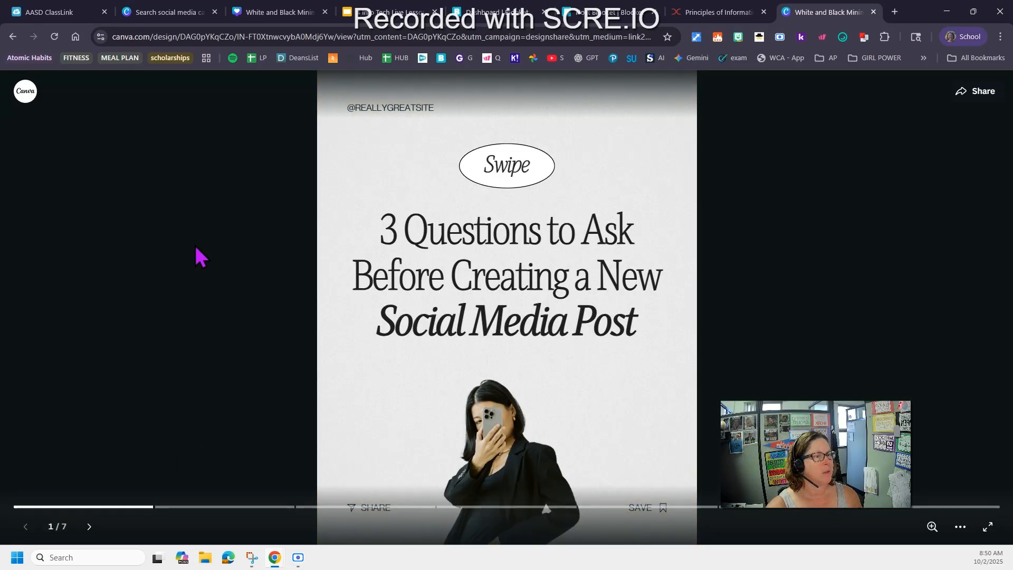